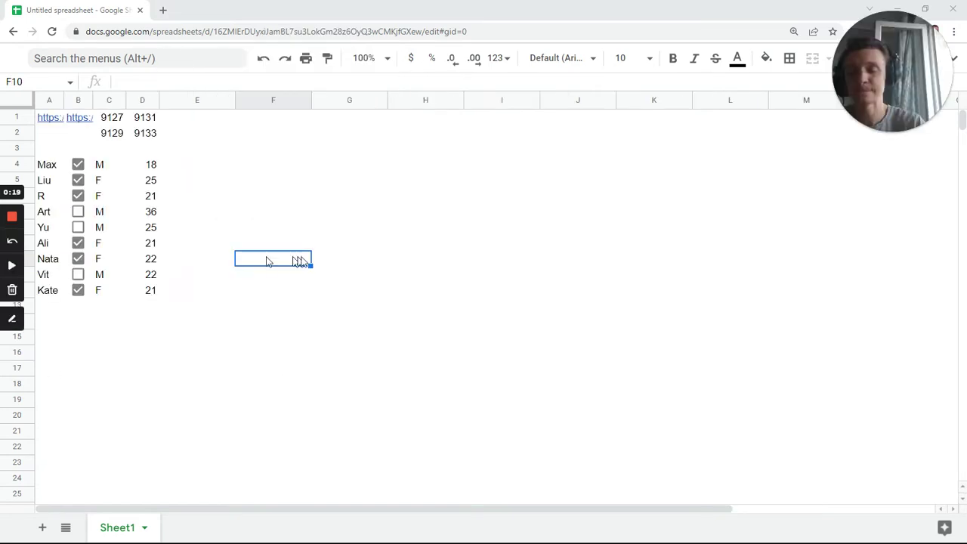
Look over the data table A4:D12 and the row 1–2 cells, then select F4.
left_click(52, 166)
left_click_drag(127, 248, 144, 294)
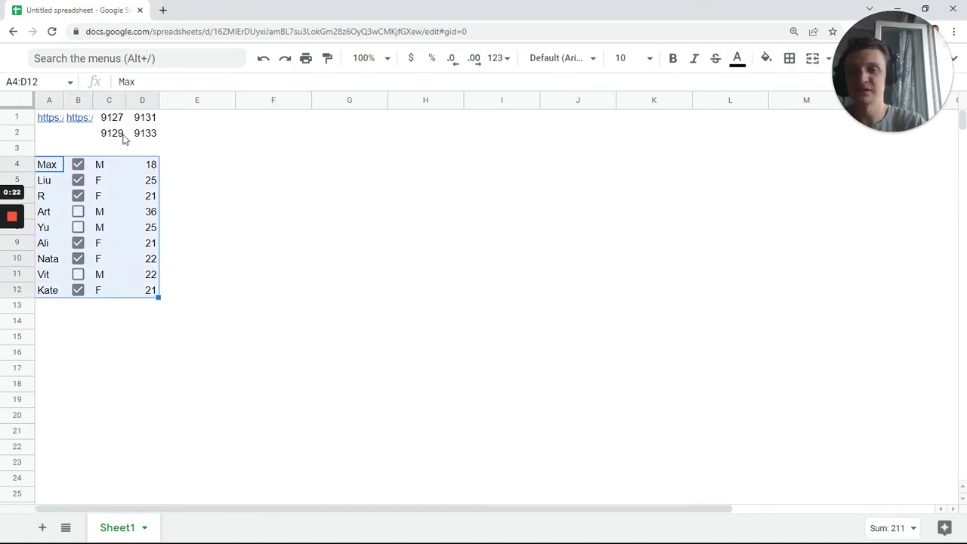
left_click_drag(140, 120, 56, 136)
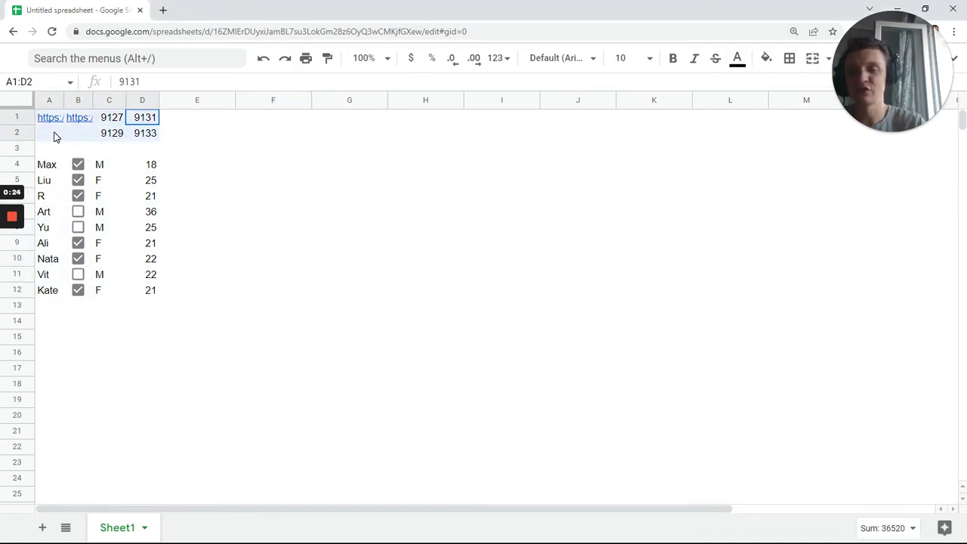
left_click(296, 170)
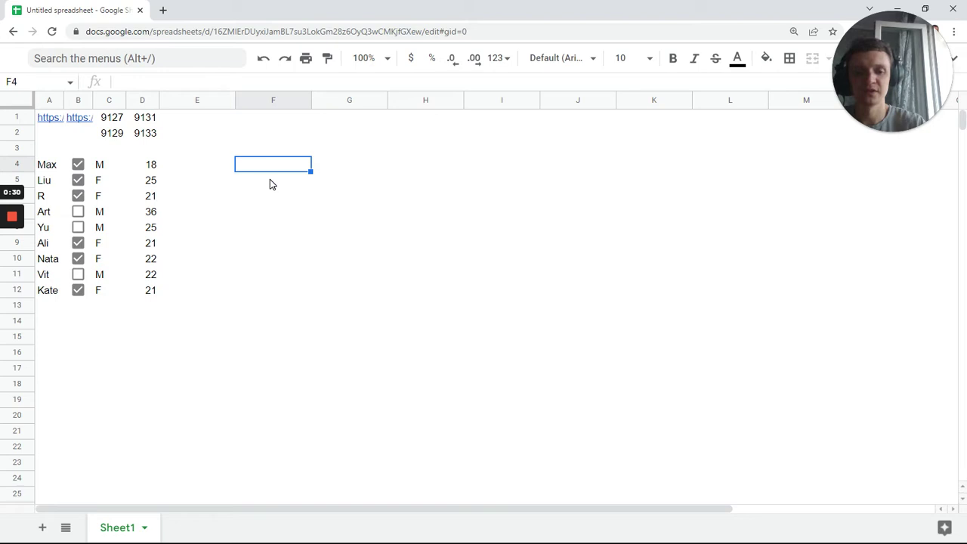
Start a FILTER formula in F4 with an array of open-ended ranges A4:A and C4:C.
type("=аш")
key("BackSpace")
key("BackSpace")
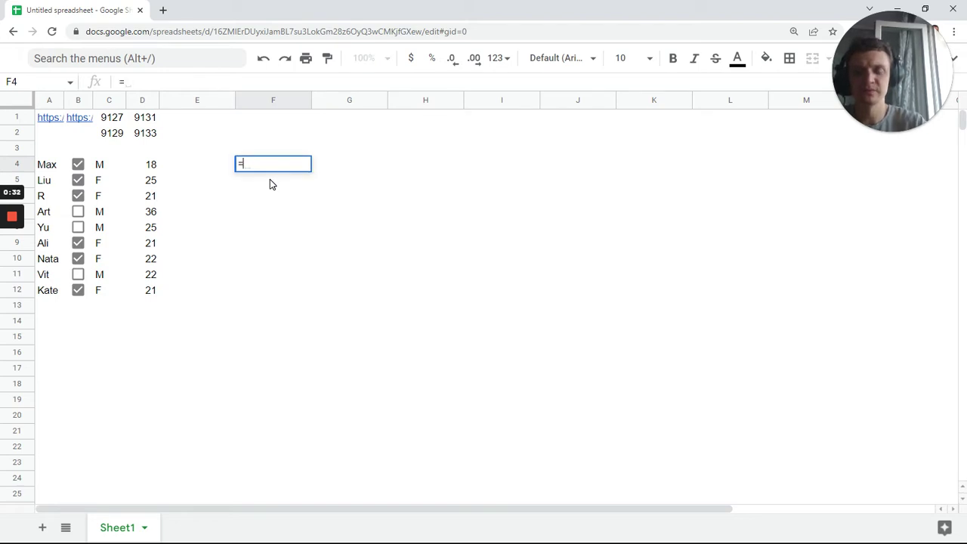
type("fil")
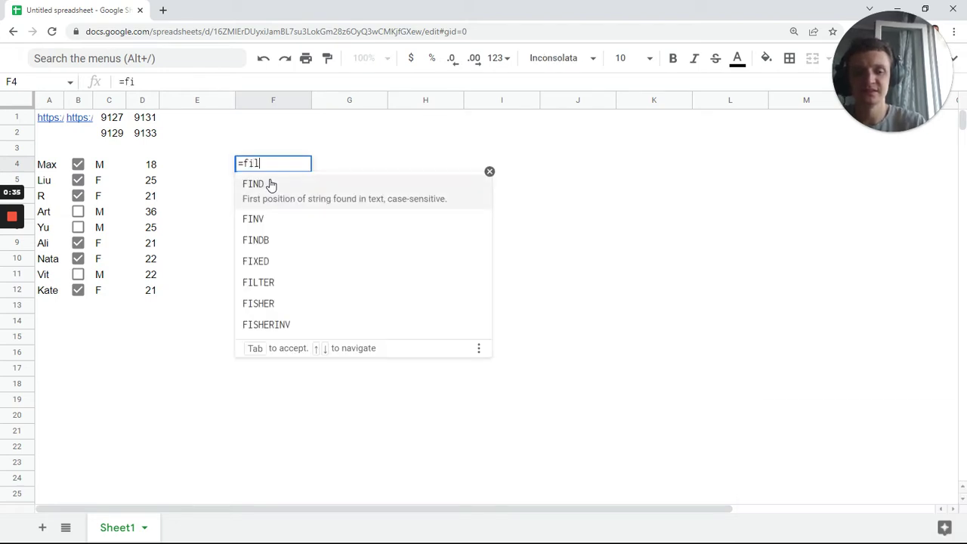
type("t")
key("Tab")
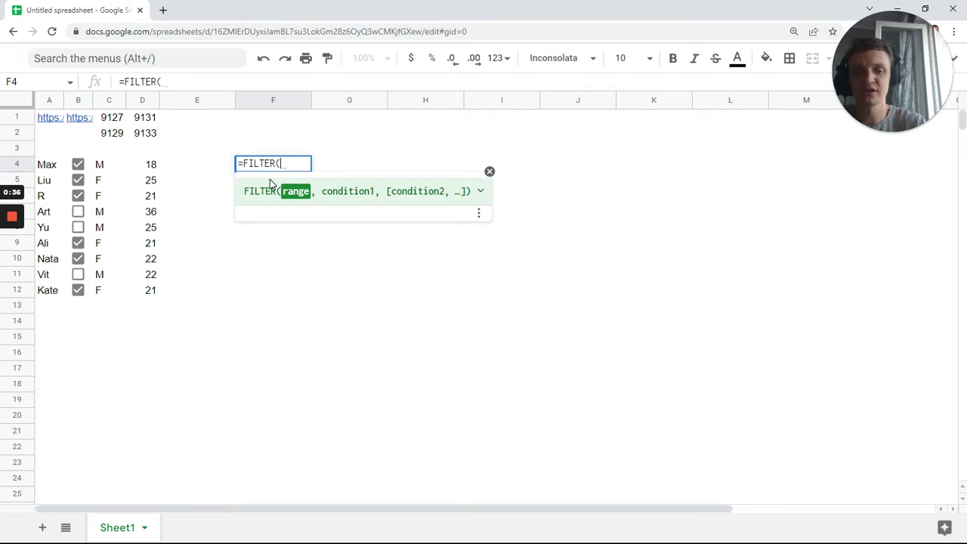
type("{")
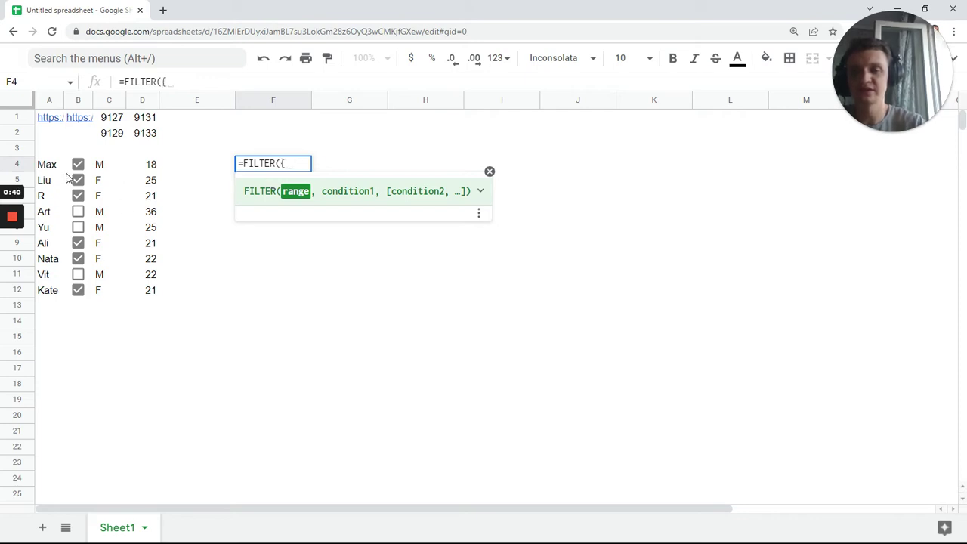
left_click_drag(60, 165, 58, 198)
key("BackSpace")
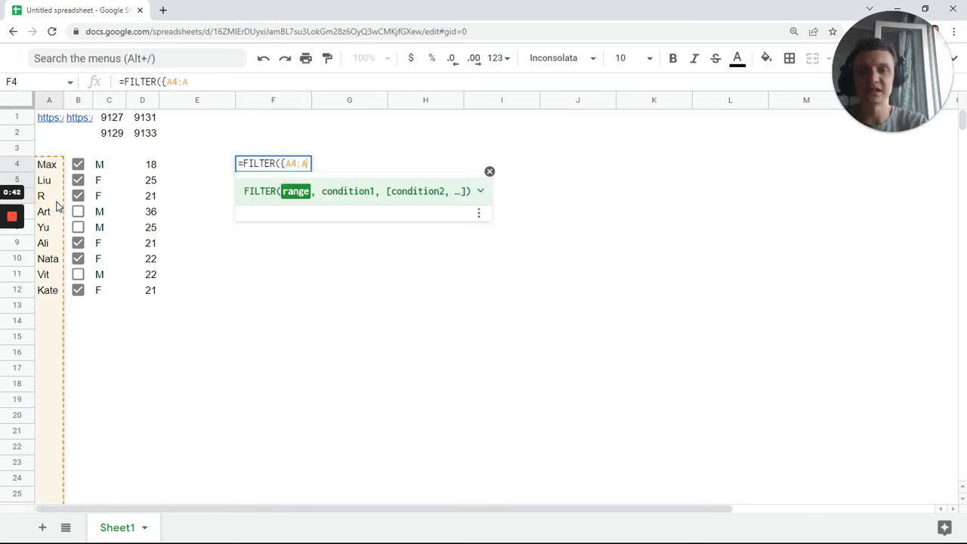
type(",")
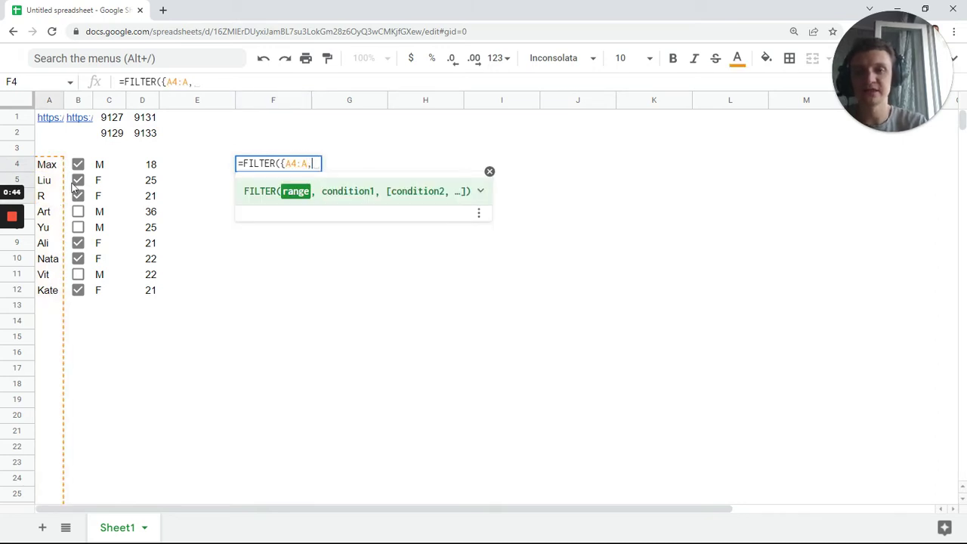
left_click_drag(99, 166, 104, 206)
key("BackSpace")
type(",")
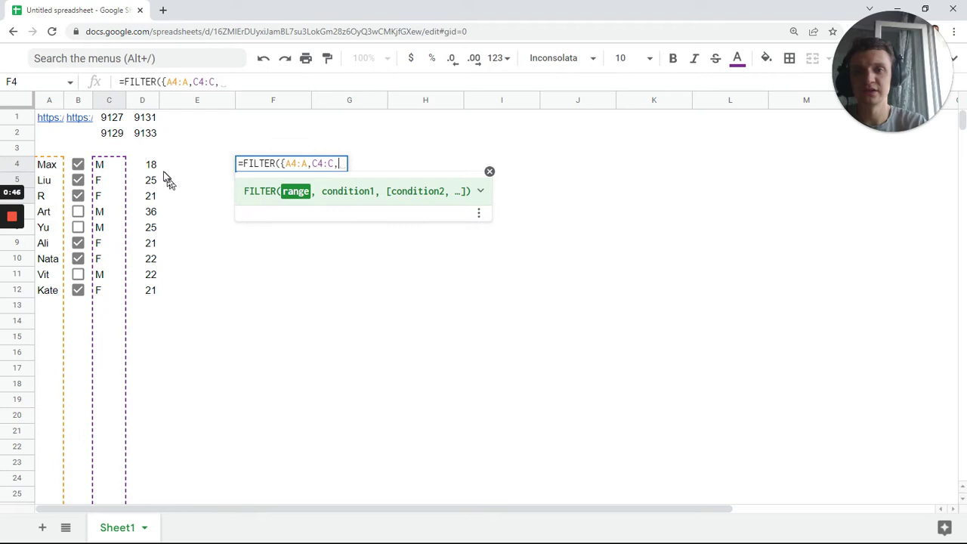
Finish the FILTER with D4:D and the condition B4:B=true, and commit it.
left_click_drag(154, 166, 157, 204)
key("BackSpace")
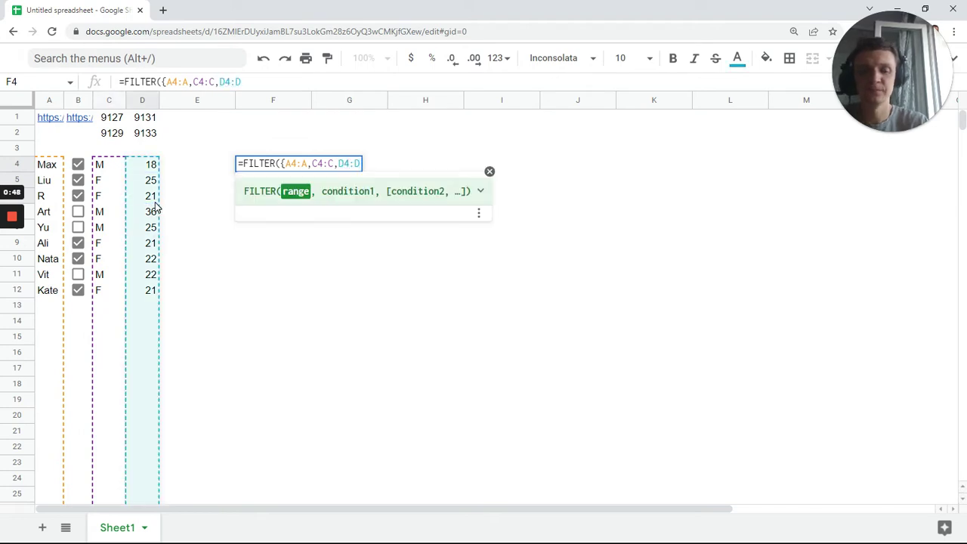
type("},")
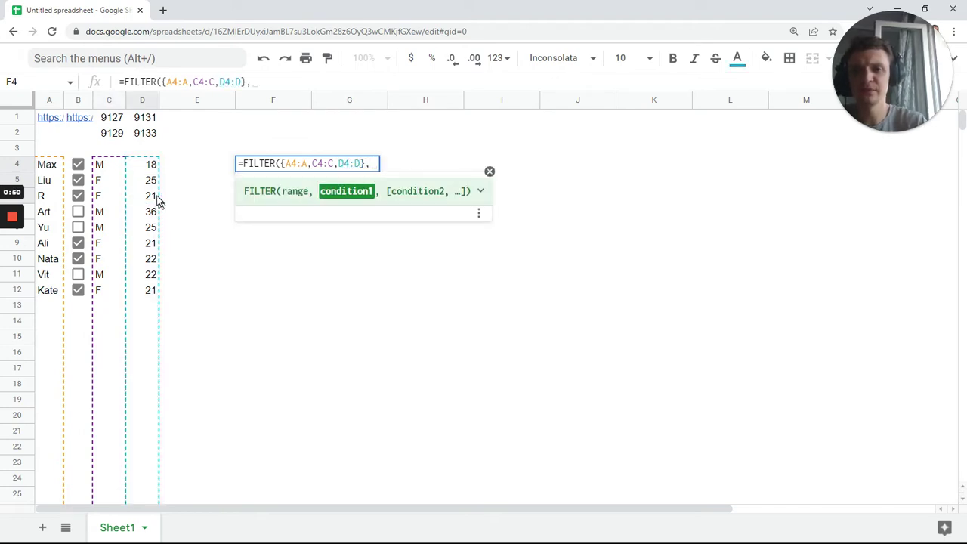
left_click_drag(87, 165, 86, 199)
key("BackSpace")
type("=true")
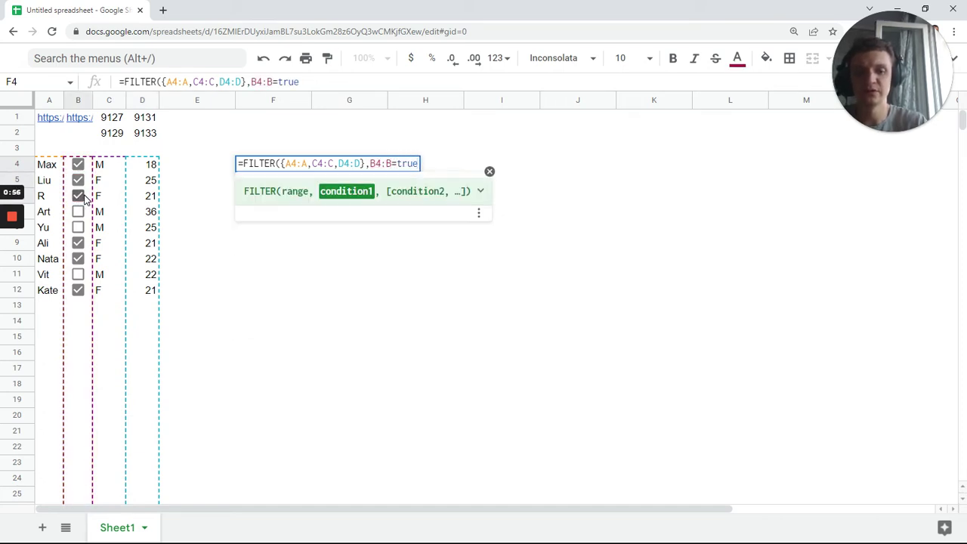
key("Return")
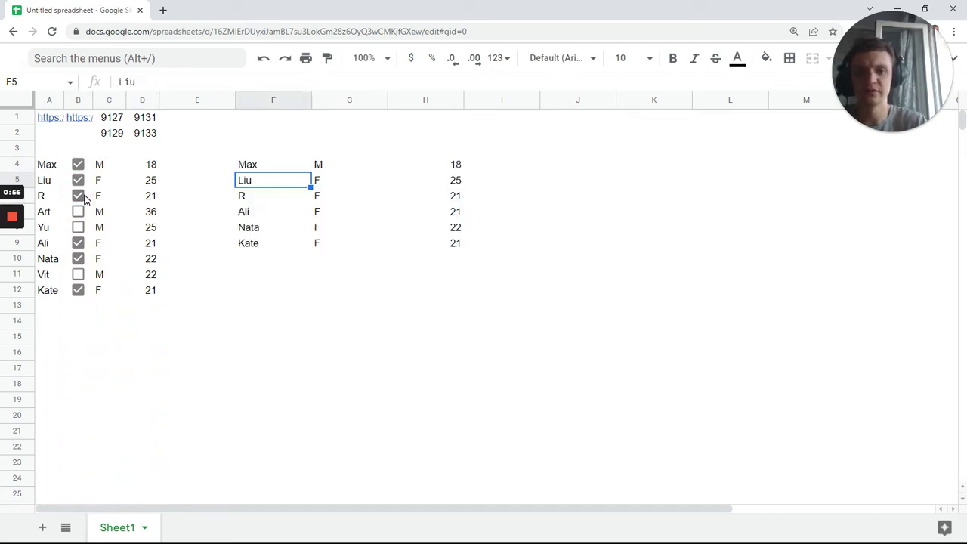
Enter the headers Name, Sex and Age into F3:H3.
left_click(261, 165)
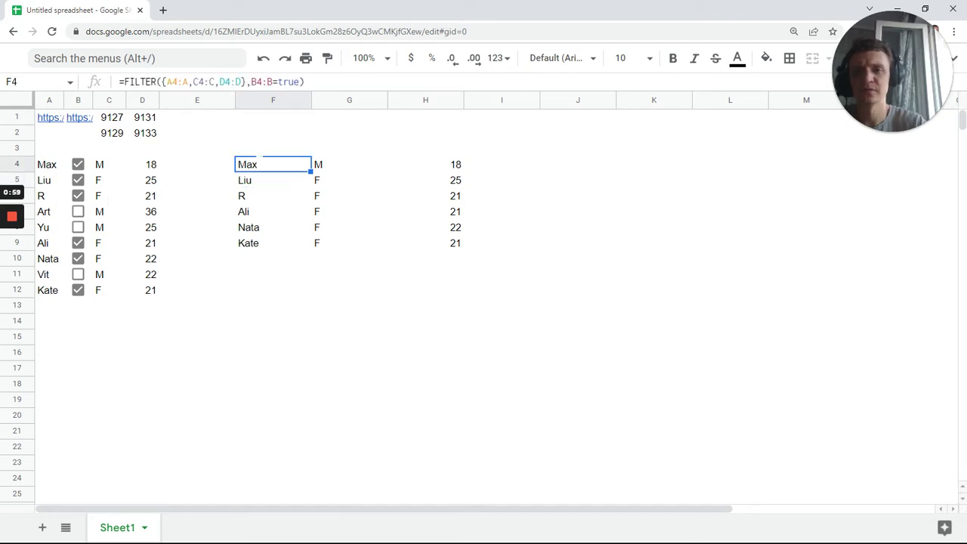
left_click(281, 152)
type("Name")
key("Tab")
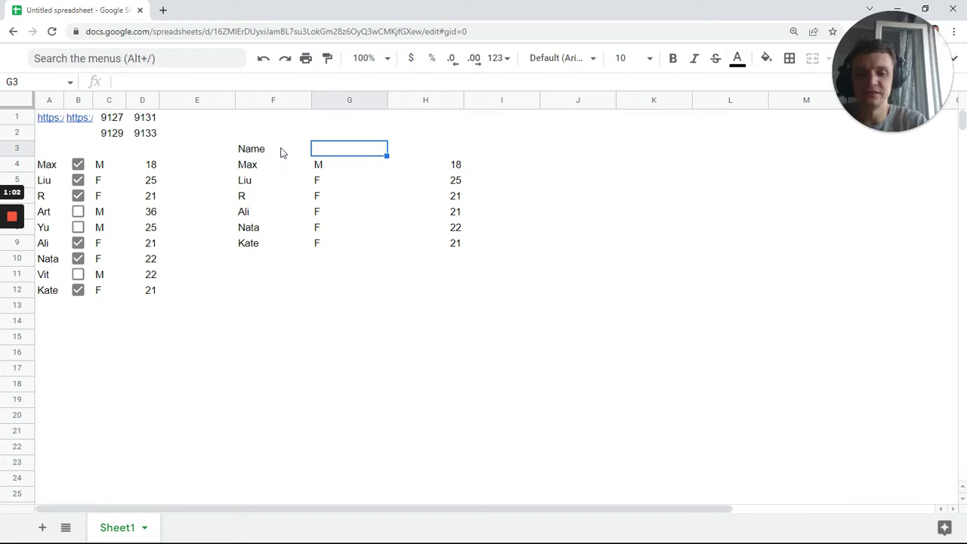
type("S")
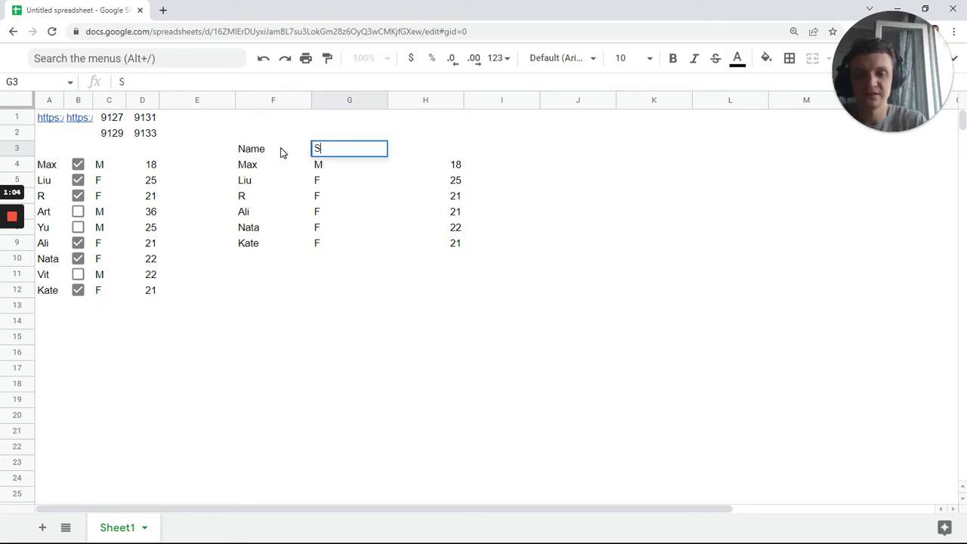
type("ex")
key("Tab")
type("Age")
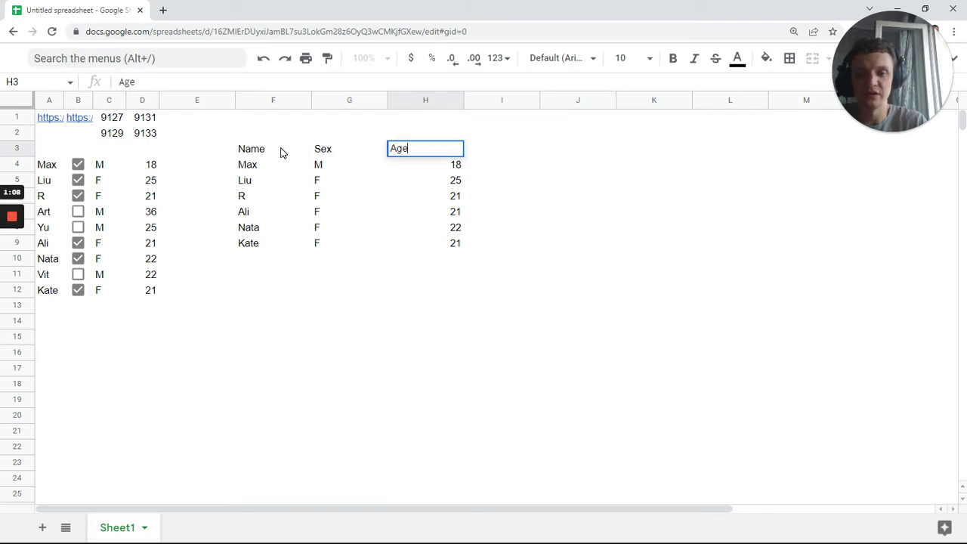
key("Tab")
Make the F3:H3 headers bold and give them a bottom border.
left_click(280, 151)
left_click_drag(360, 150, 415, 153)
key("ctrl+b")
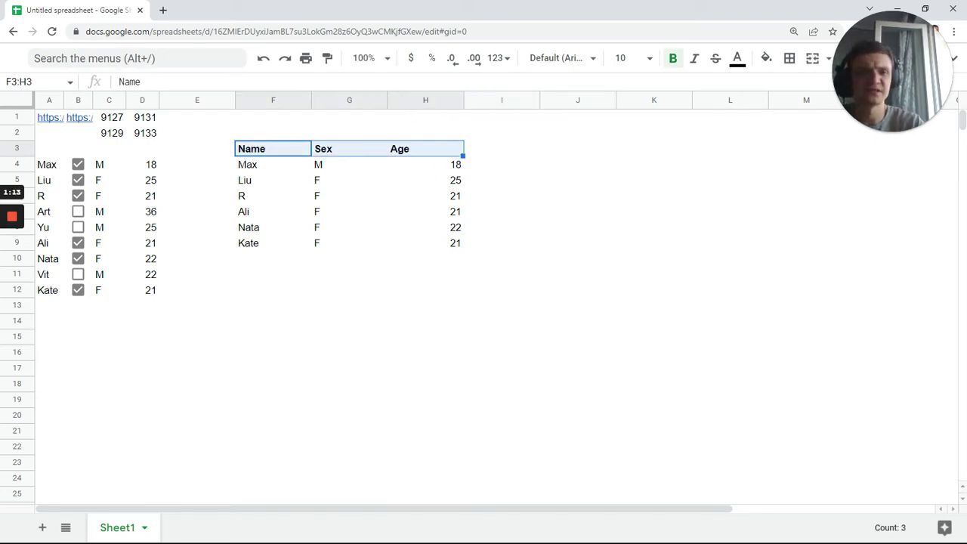
left_click(790, 58)
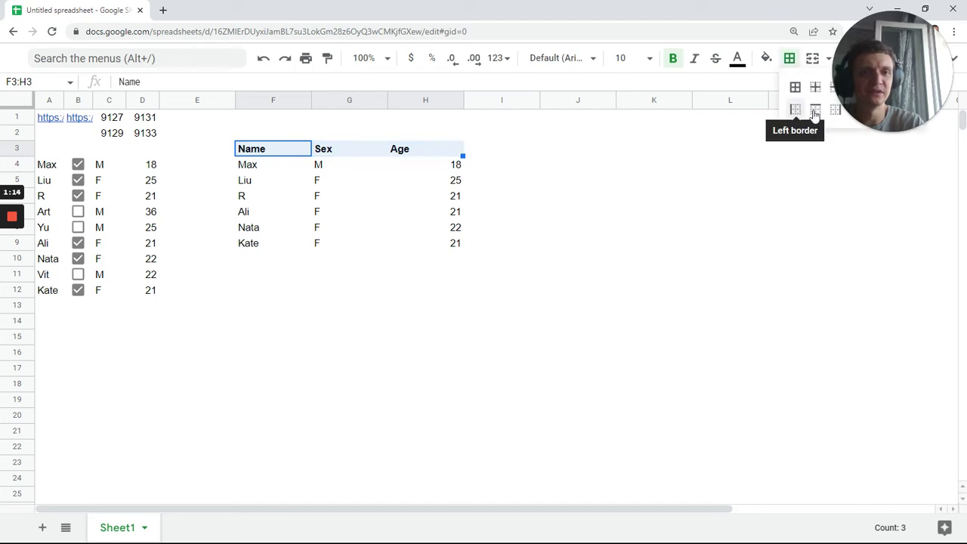
left_click_drag(880, 80, 881, 238)
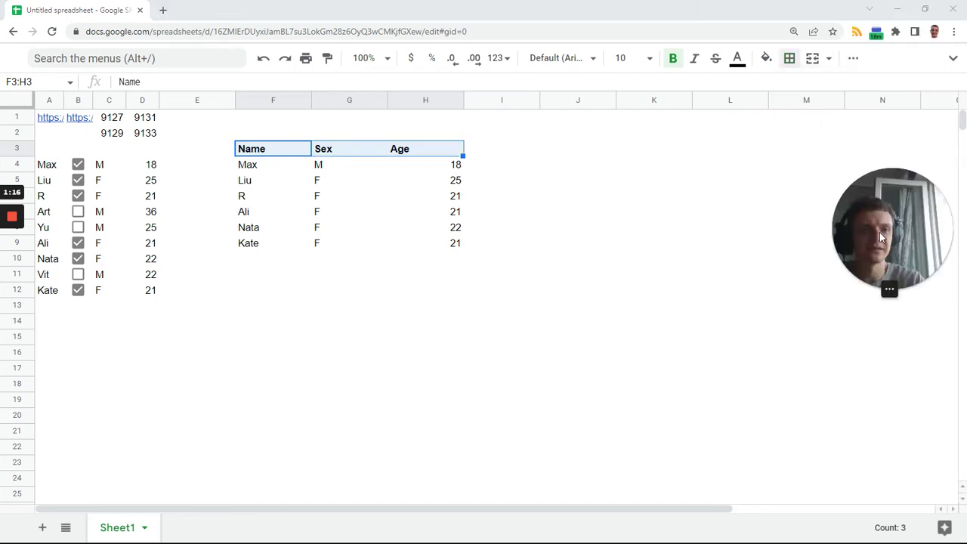
left_click(790, 59)
left_click(855, 109)
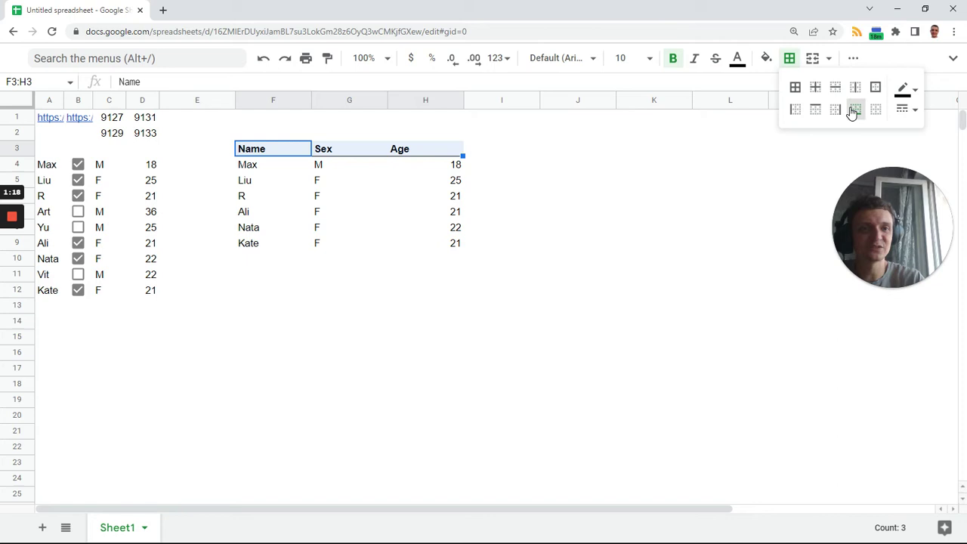
left_click(280, 306)
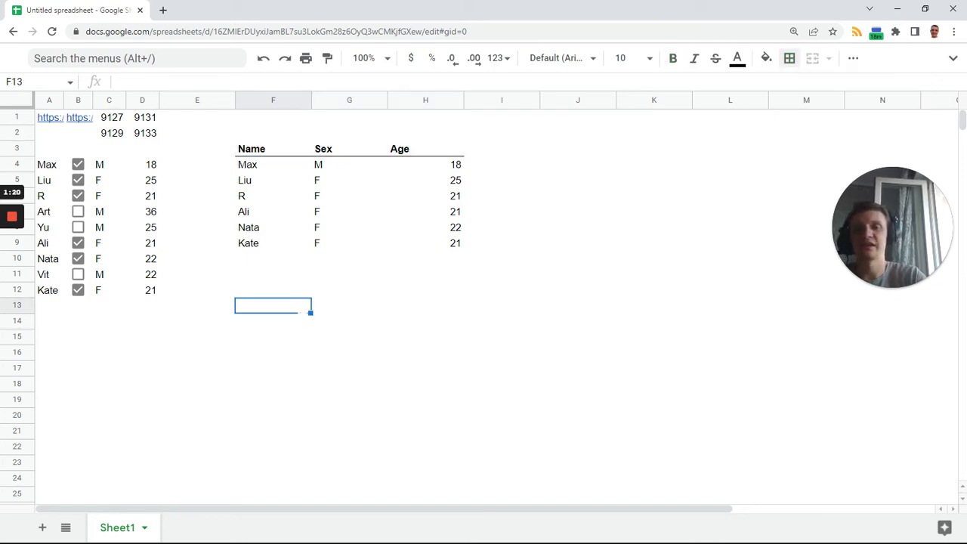
Wrap F4's FILTER in array braces and append an extra row of "","","".
left_click(271, 168)
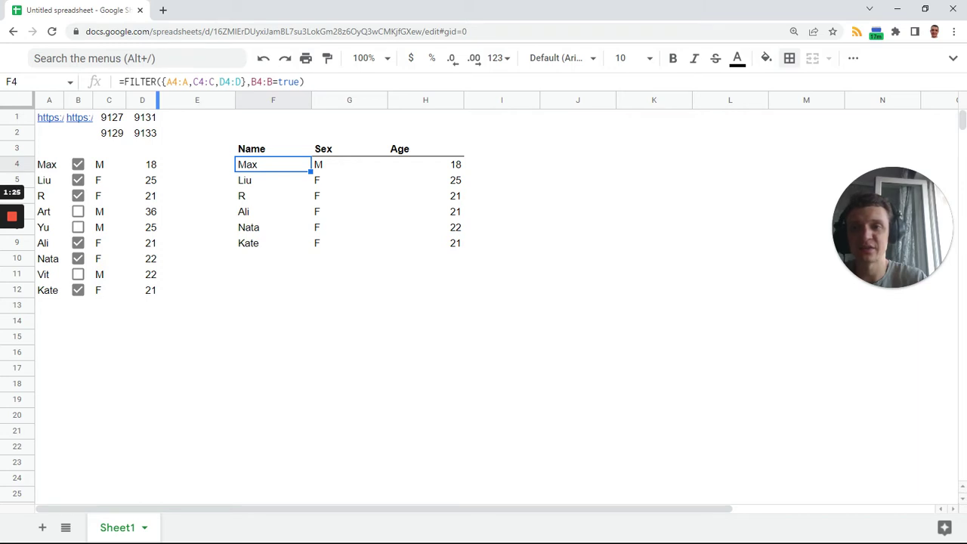
left_click(121, 82)
type("{")
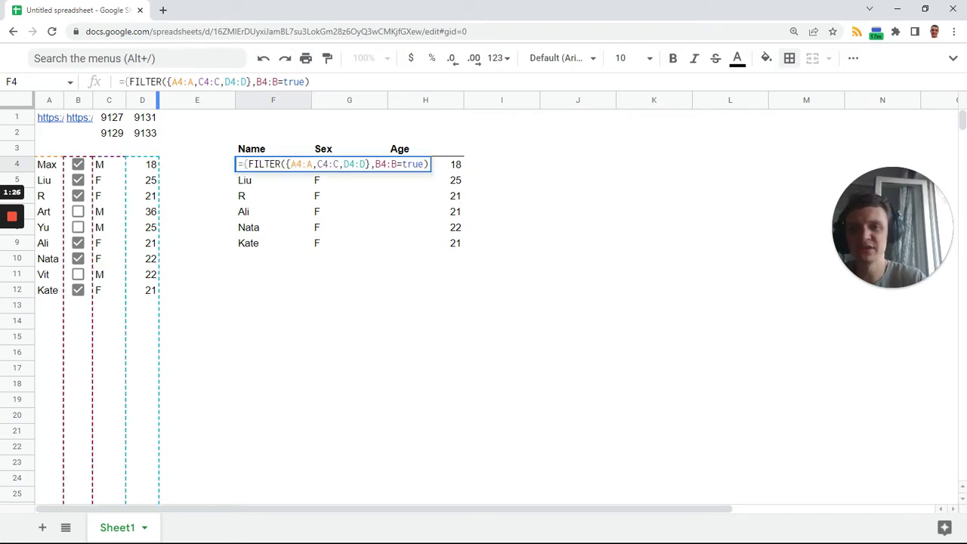
key("shift+End")
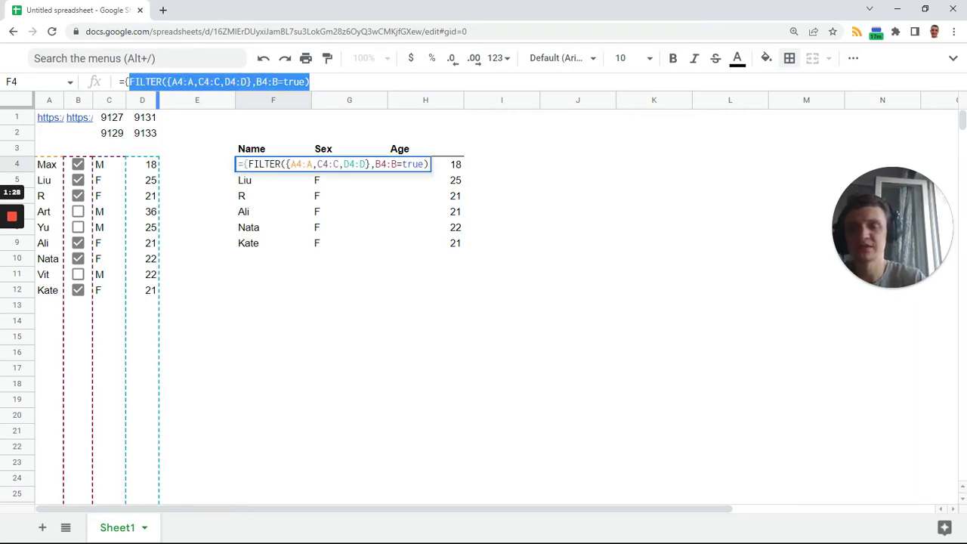
left_click(121, 82)
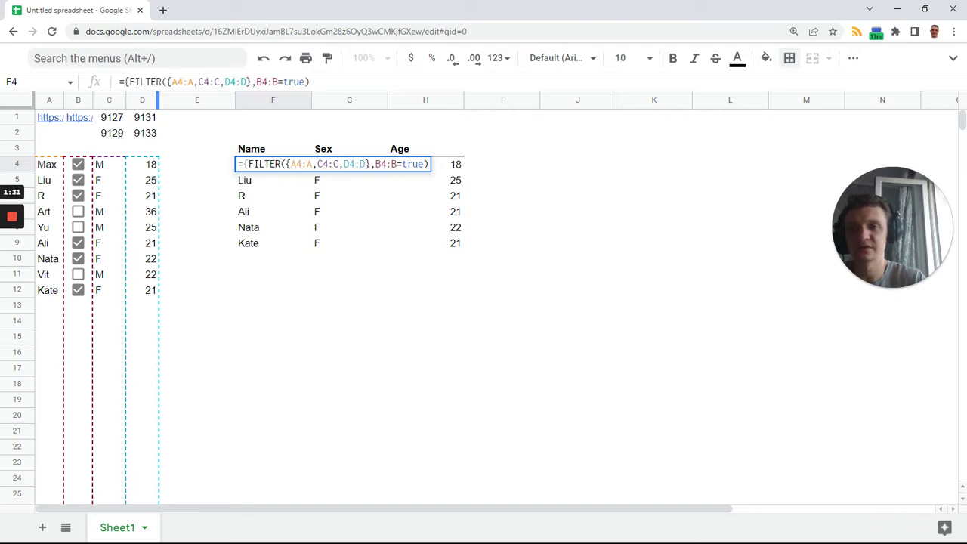
key("End")
type(";")
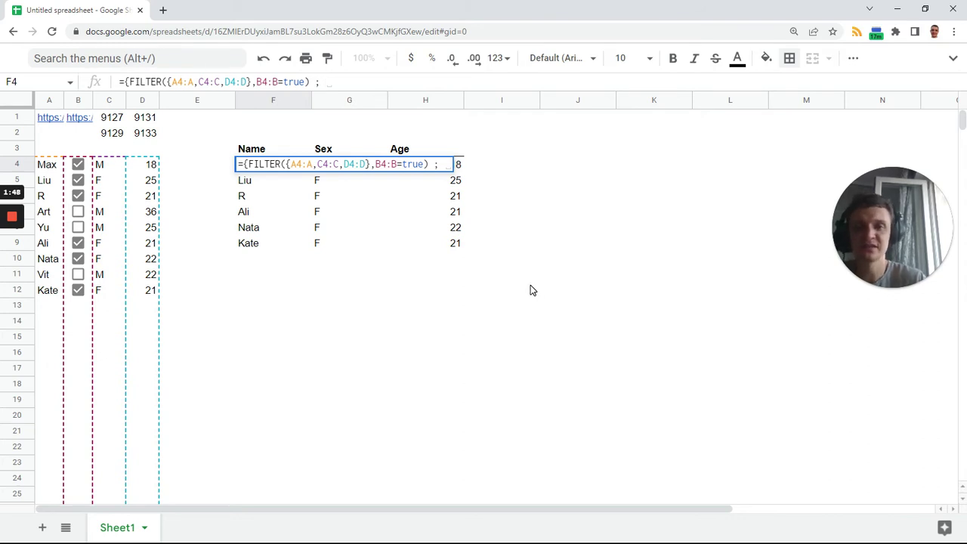
type("\"\",\"\",")
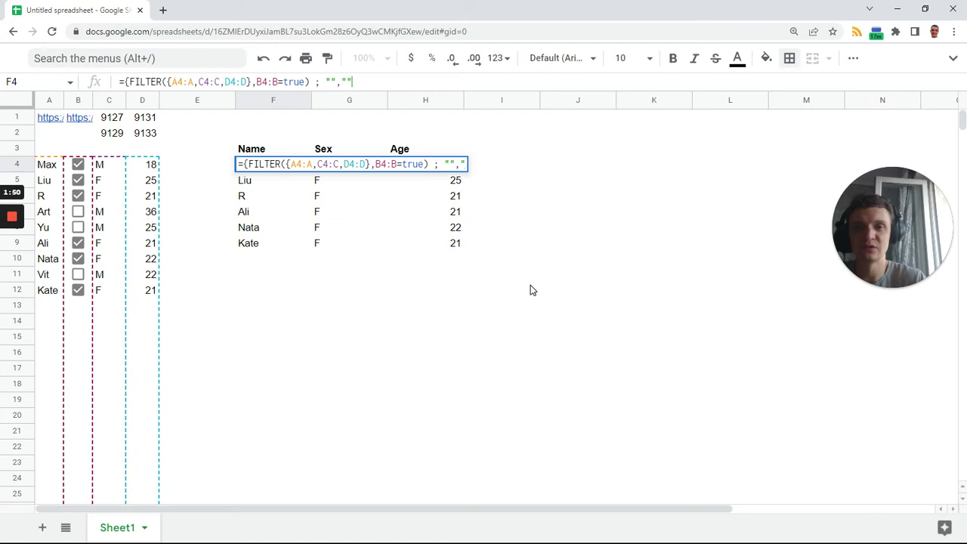
type("\"\"")
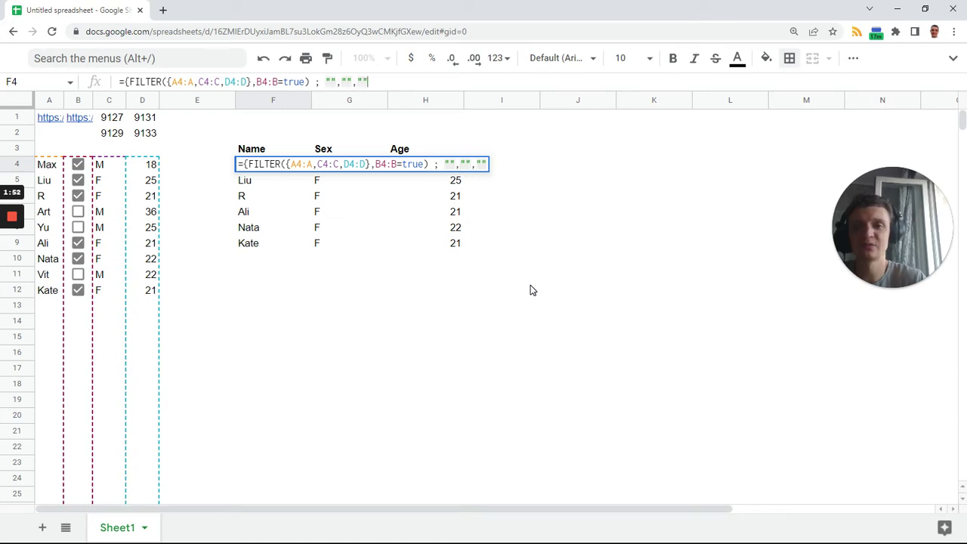
type("}")
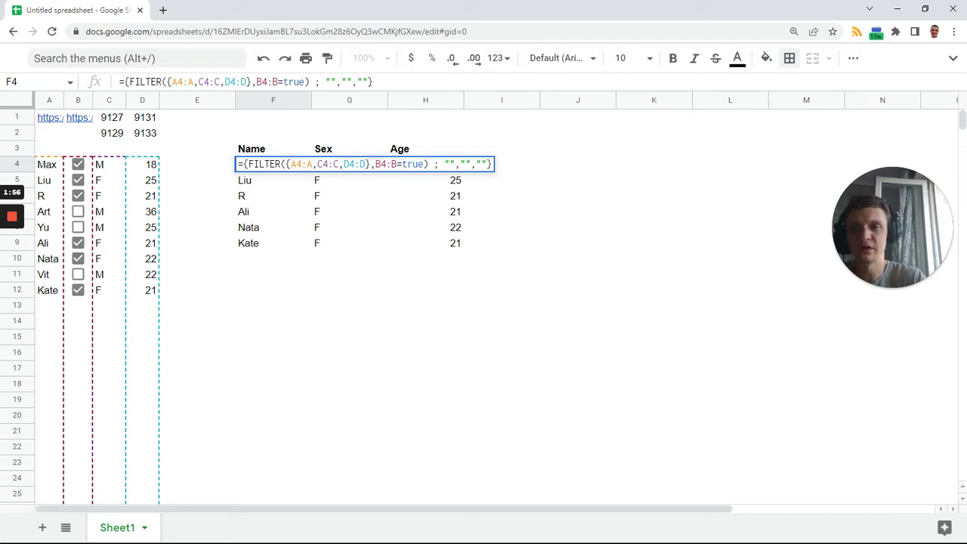
left_click(127, 82)
key("End")
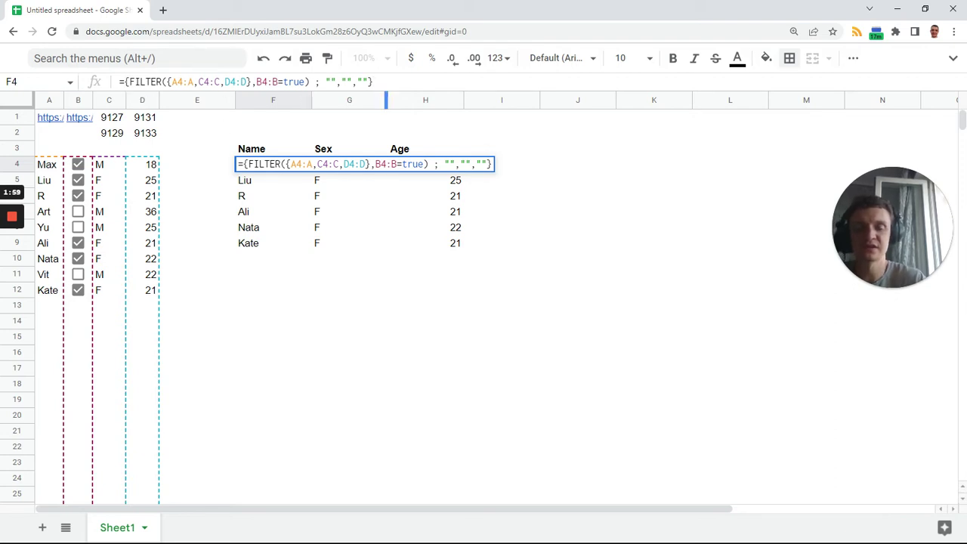
key("Return")
Put a dash in the first empty quotes of the extra row.
left_click(291, 162)
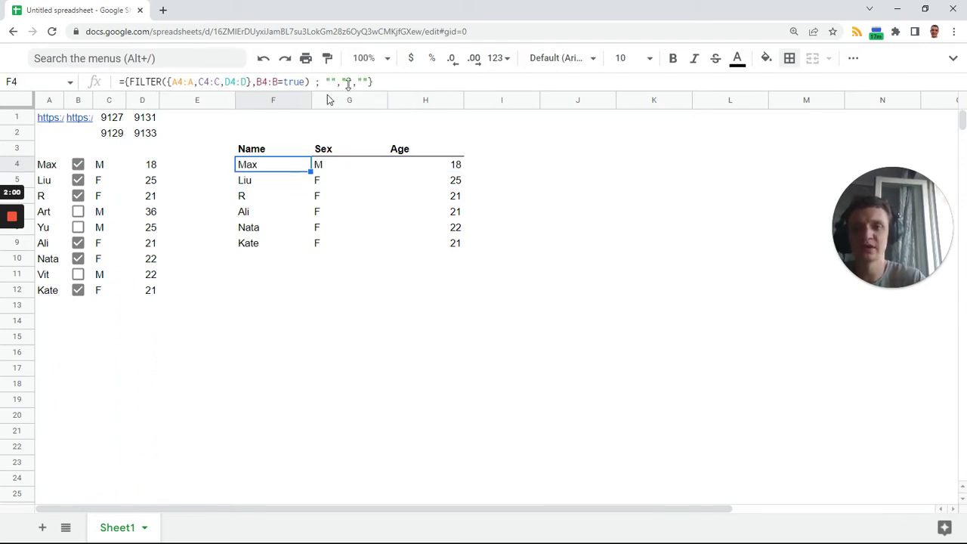
left_click(330, 82)
type("-")
key("Tab")
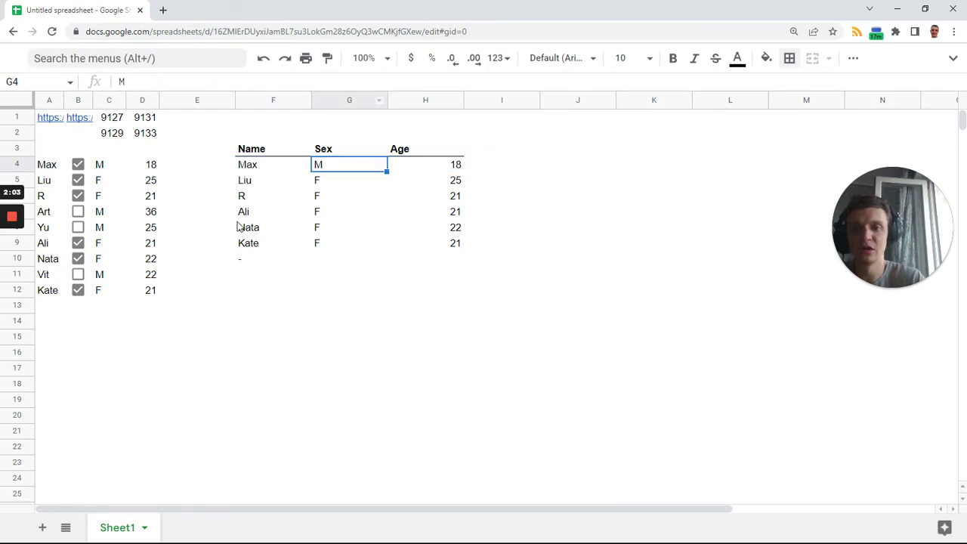
Replace the dash in F4's formula with IMAGE(A1,2).
left_click(256, 171)
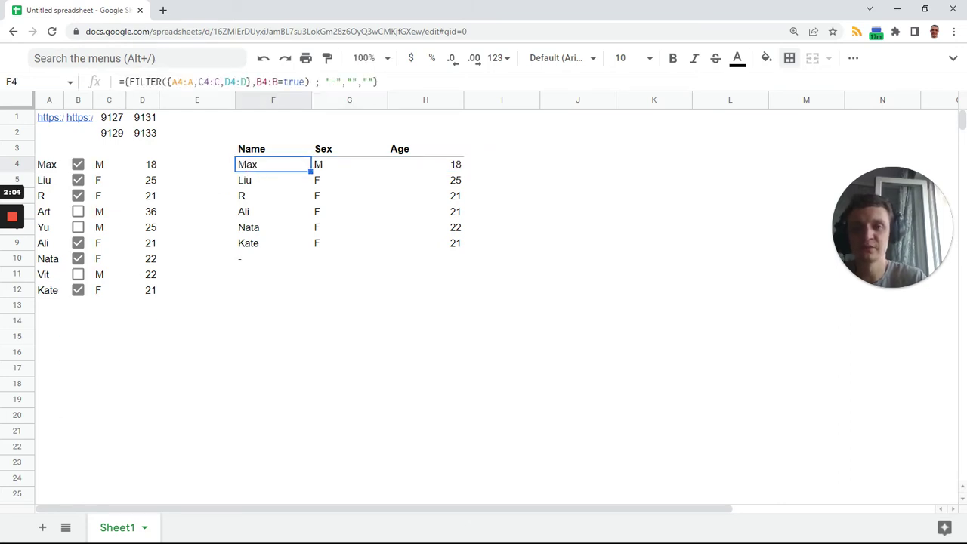
double_click(334, 82)
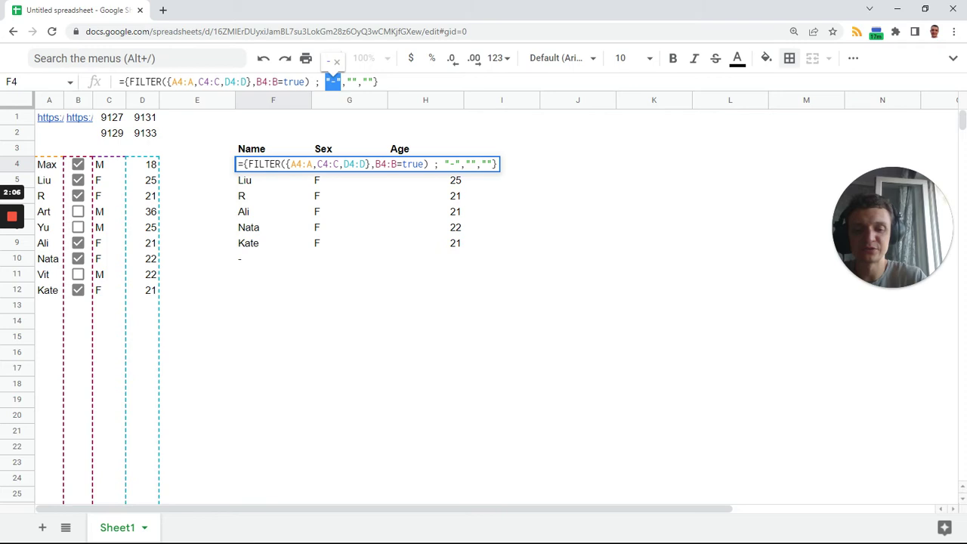
type("ima")
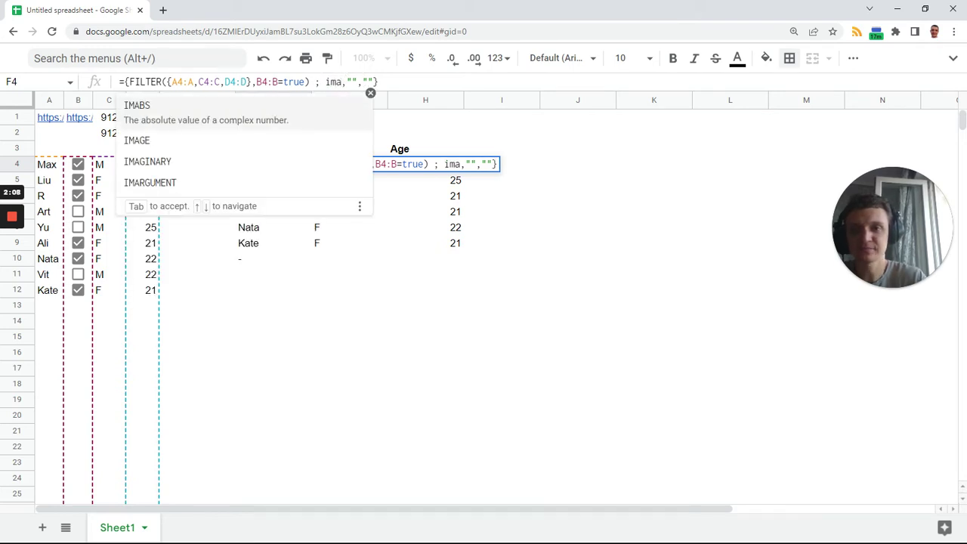
left_click(223, 141)
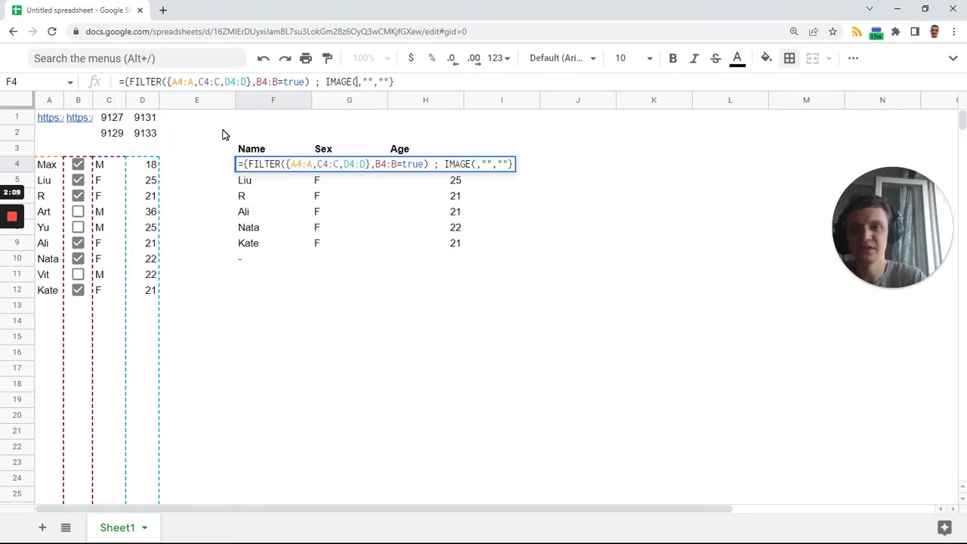
left_click(44, 117)
type(",")
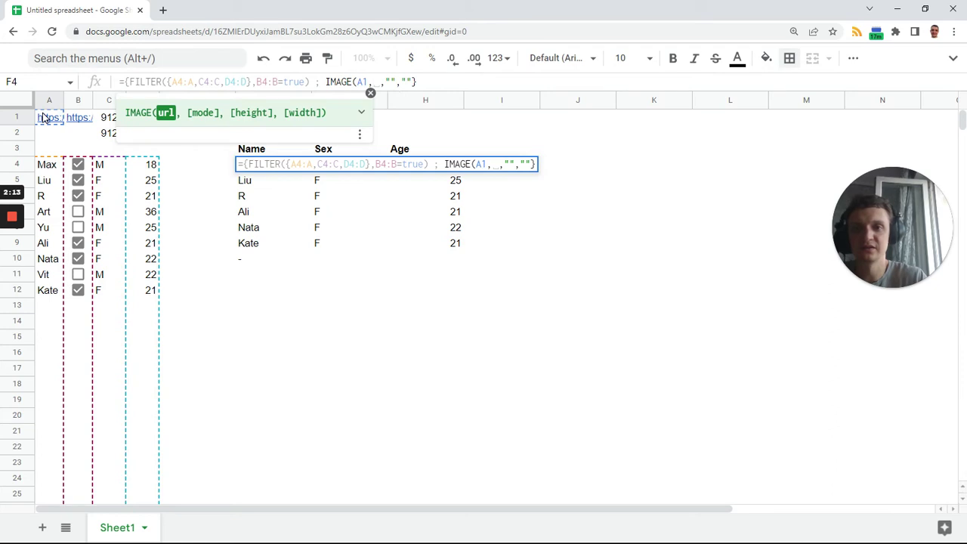
type("2)")
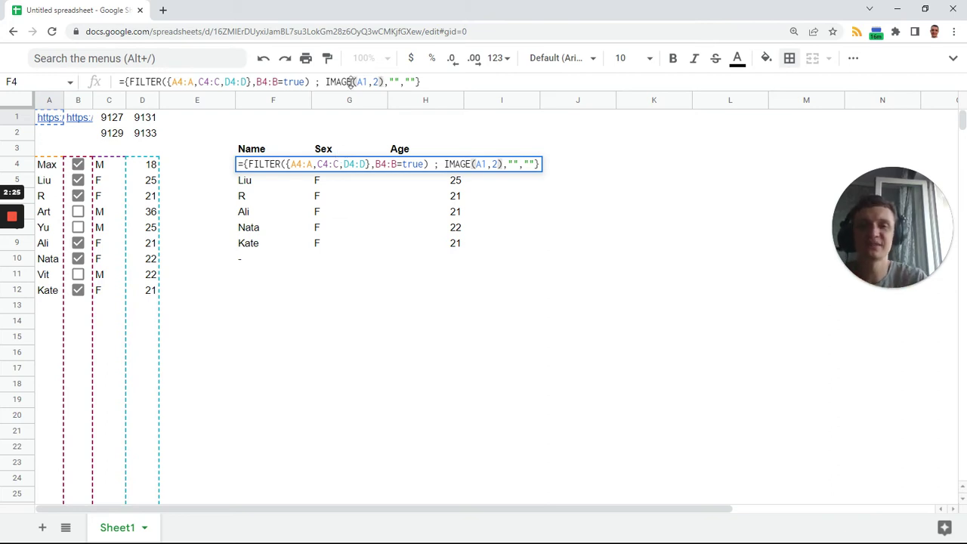
Copy IMAGE(A1,2) over the last empty quotes and change it to IMAGE(B1,2).
left_click_drag(383, 82, 326, 82)
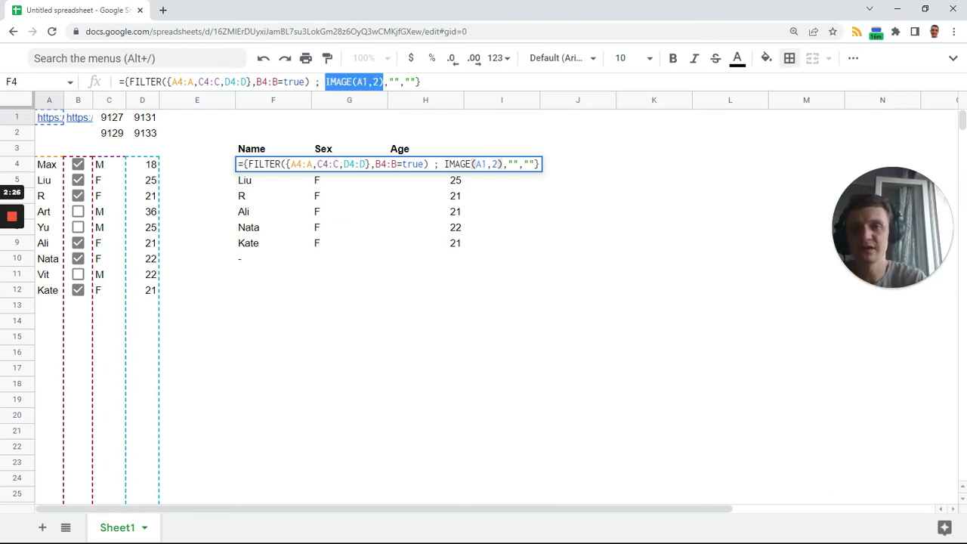
key("ctrl+c")
left_click_drag(418, 82, 404, 81)
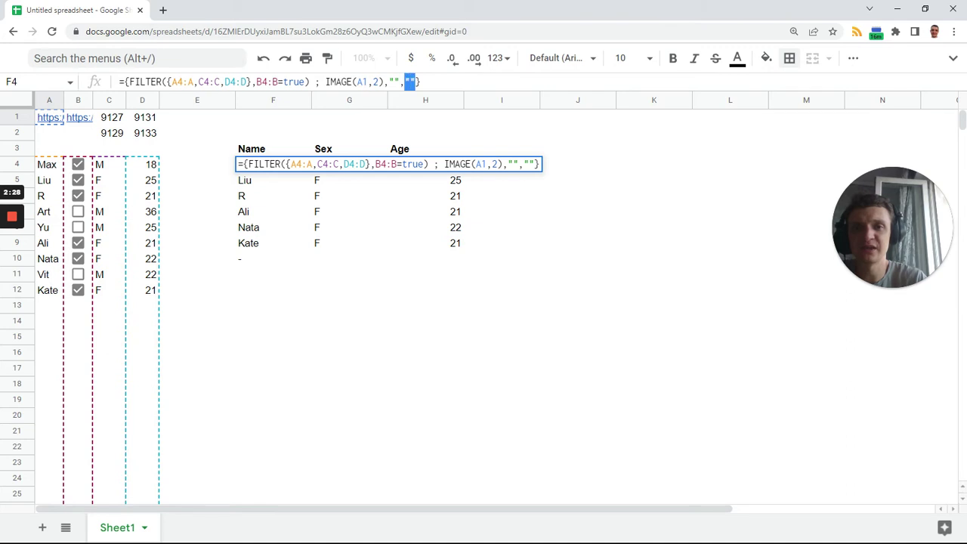
key("ctrl+v")
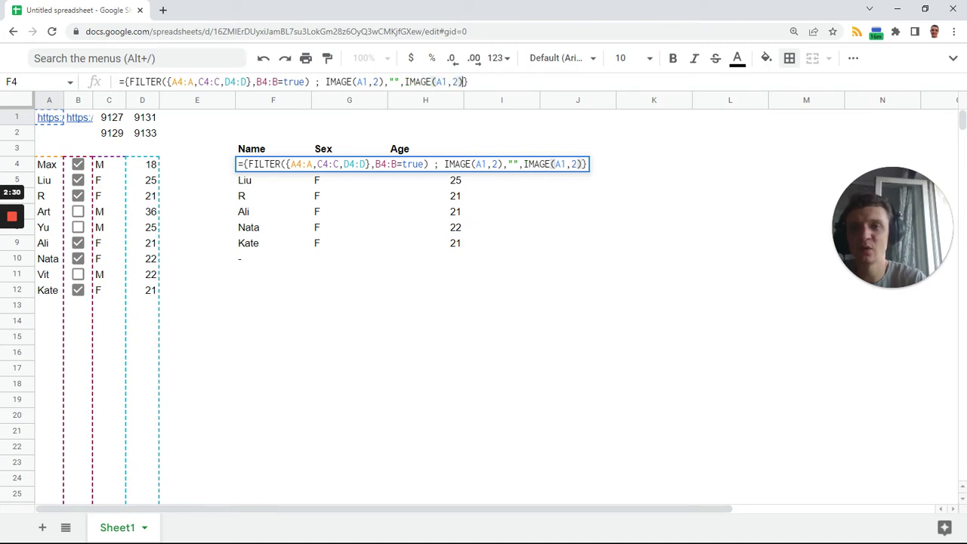
key("Left")
key("Left")
key("Left")
key("Left")
key("shift+Left")
type("B")
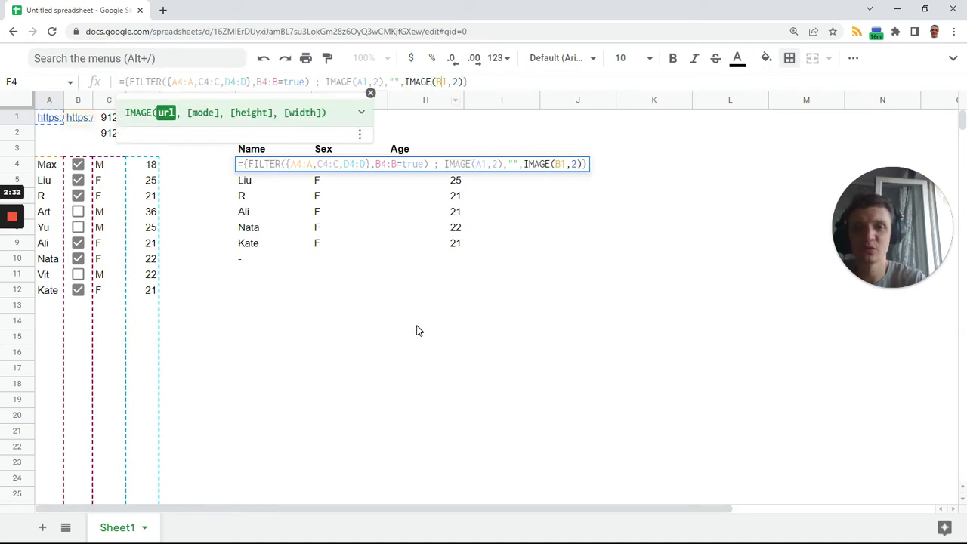
key("Tab")
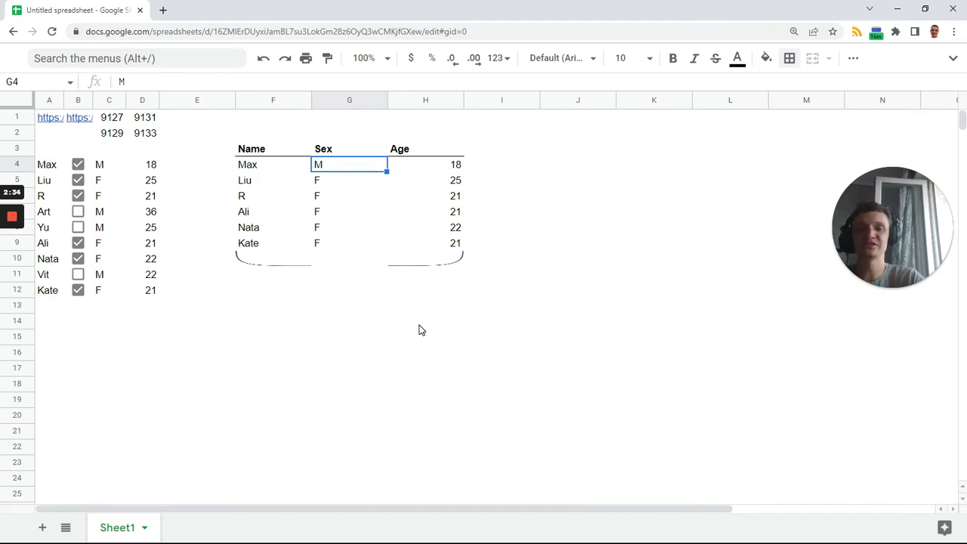
Open the c_left.png image linked in A1 in a new tab, then return to the spreadsheet.
left_click(49, 120)
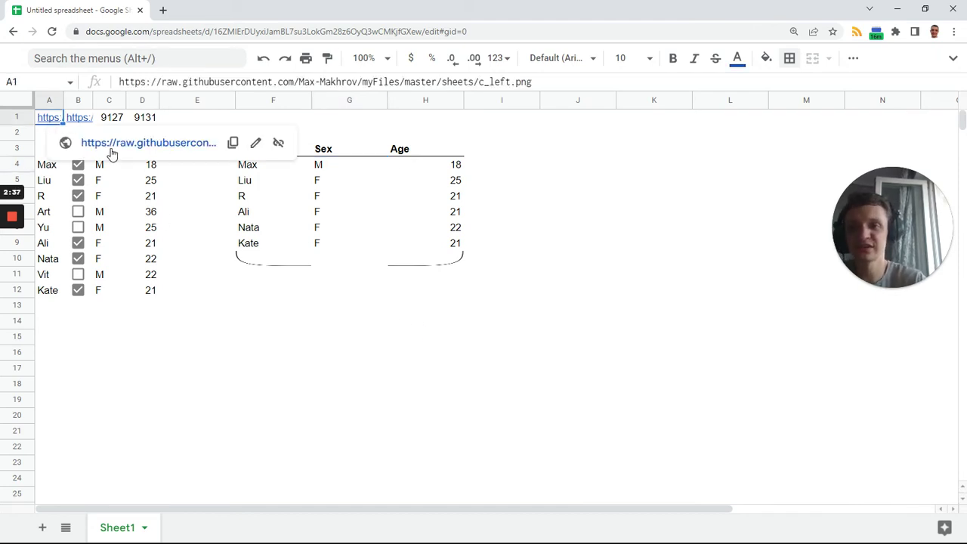
left_click(147, 145)
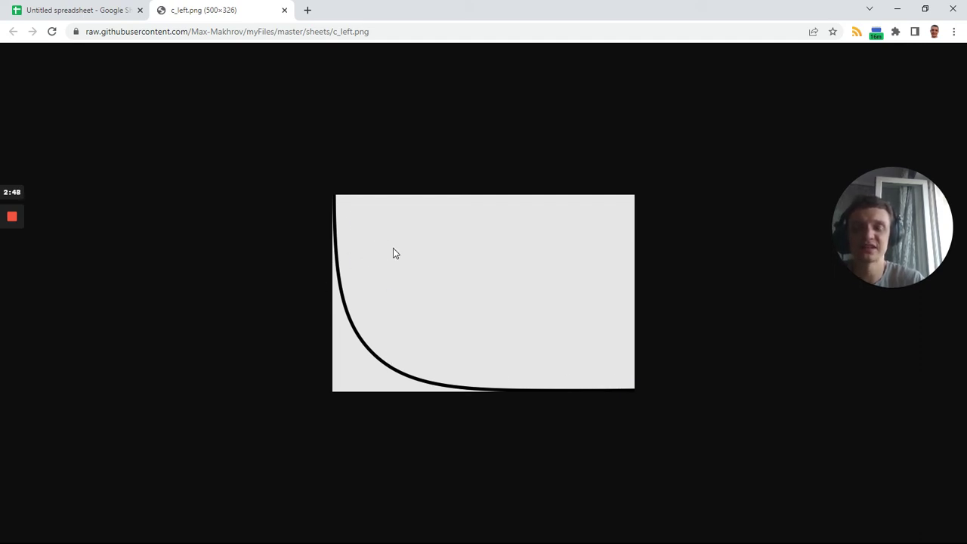
left_click(61, 10)
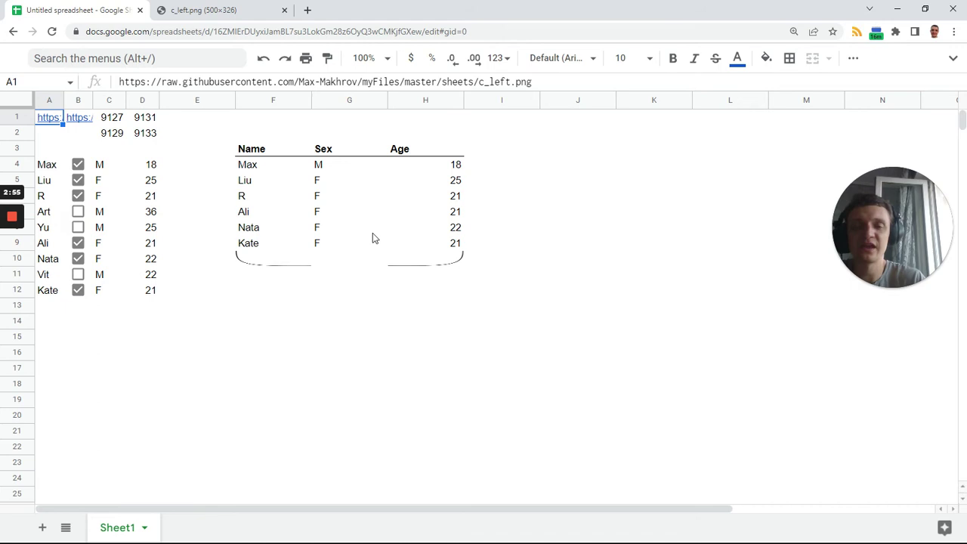
Narrow column G and right-align the Age header in H3.
left_click_drag(388, 101, 341, 102)
left_click(282, 345)
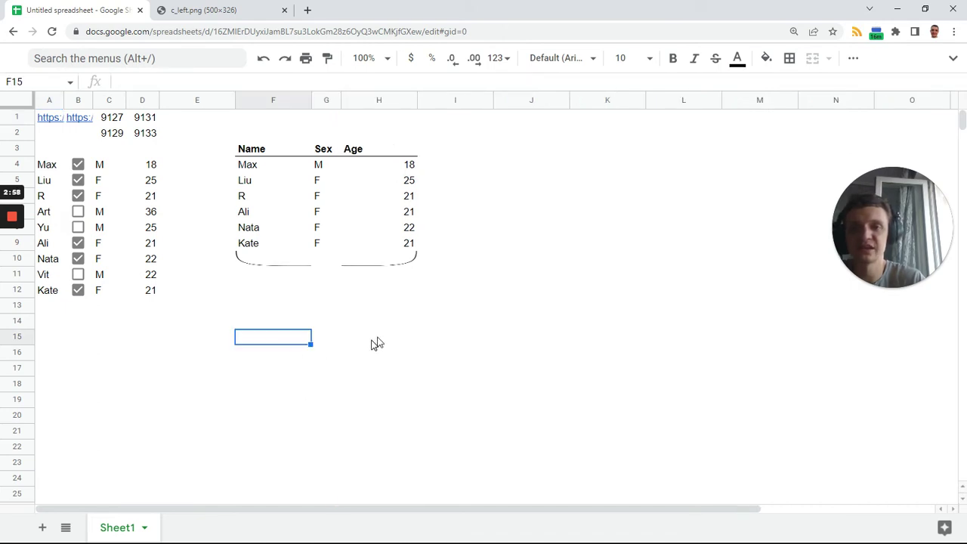
left_click(382, 151)
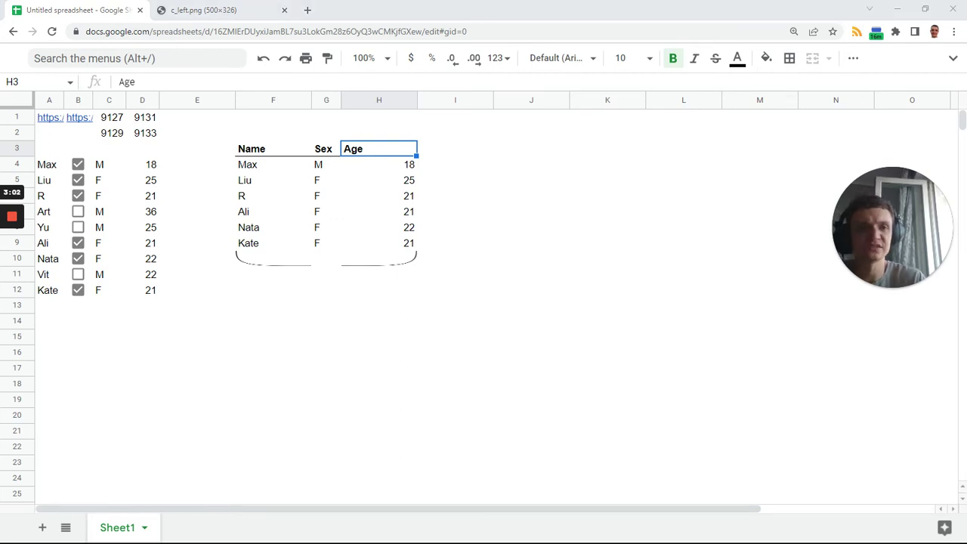
left_click(854, 60)
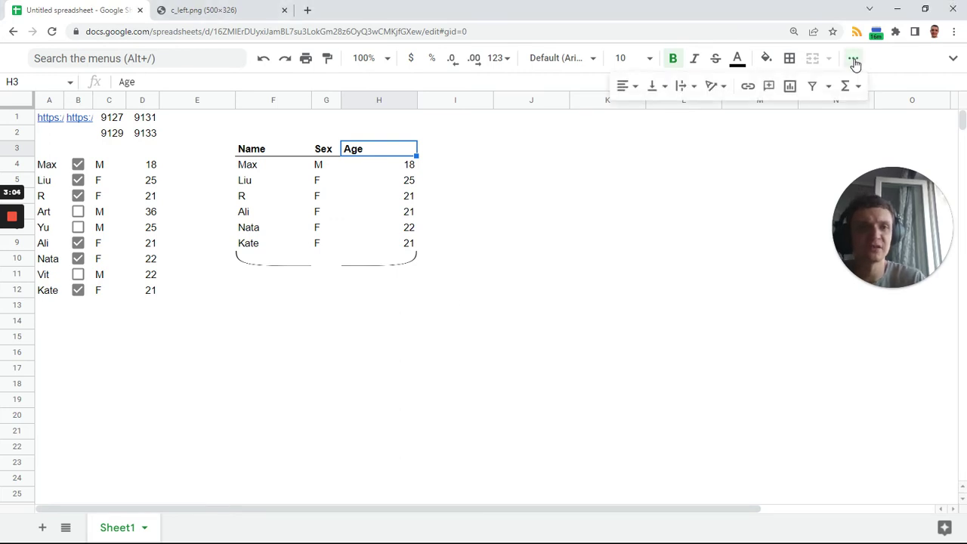
left_click(628, 87)
left_click(662, 114)
left_click(529, 200)
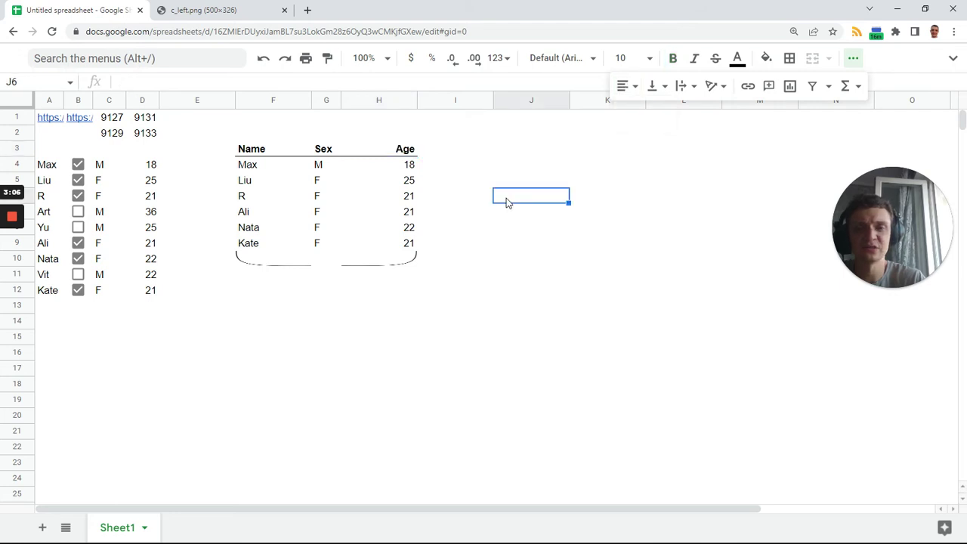
left_click(852, 60)
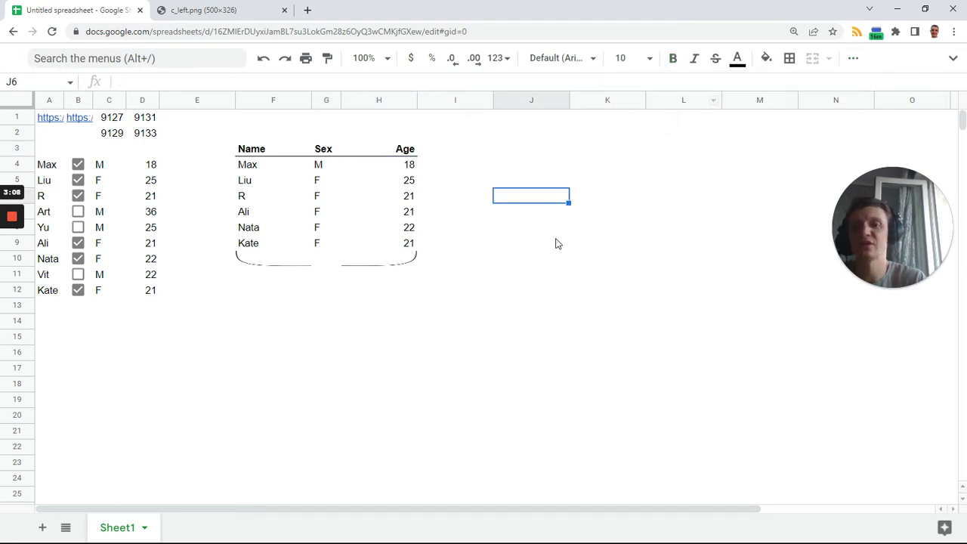
Click a few cells below the filtered table.
left_click(244, 261)
left_click(396, 262)
left_click(377, 297)
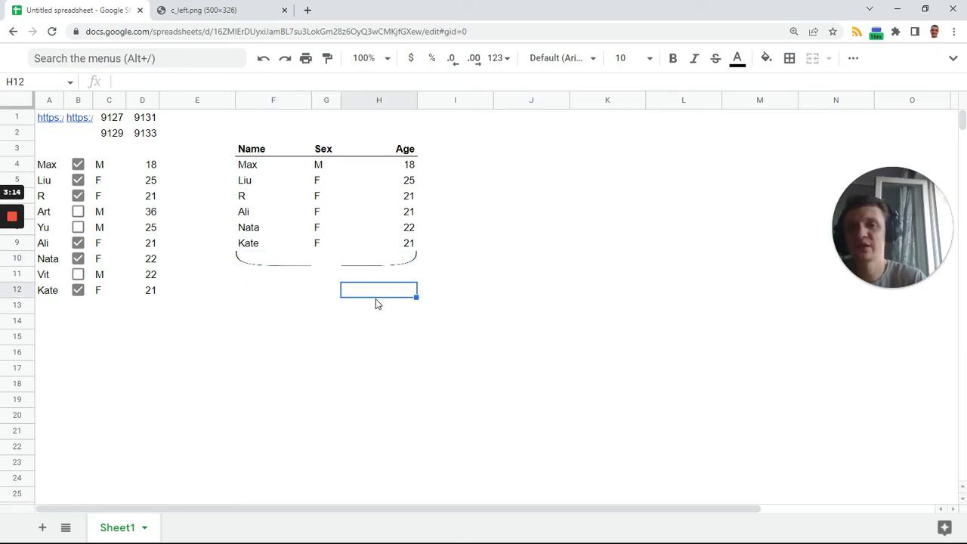
Copy the FILTER part of F4's formula into J4 and make it a working formula.
left_click(269, 168)
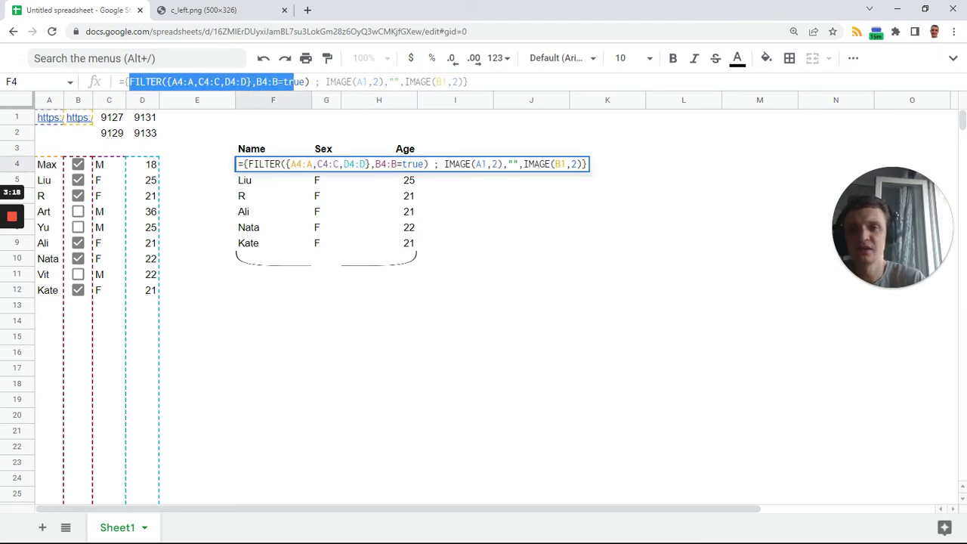
key("shift+Right")
key("shift+Right")
key("shift+Right")
key("Tab")
key("Tab")
key("Tab")
key("Tab")
key("Tab")
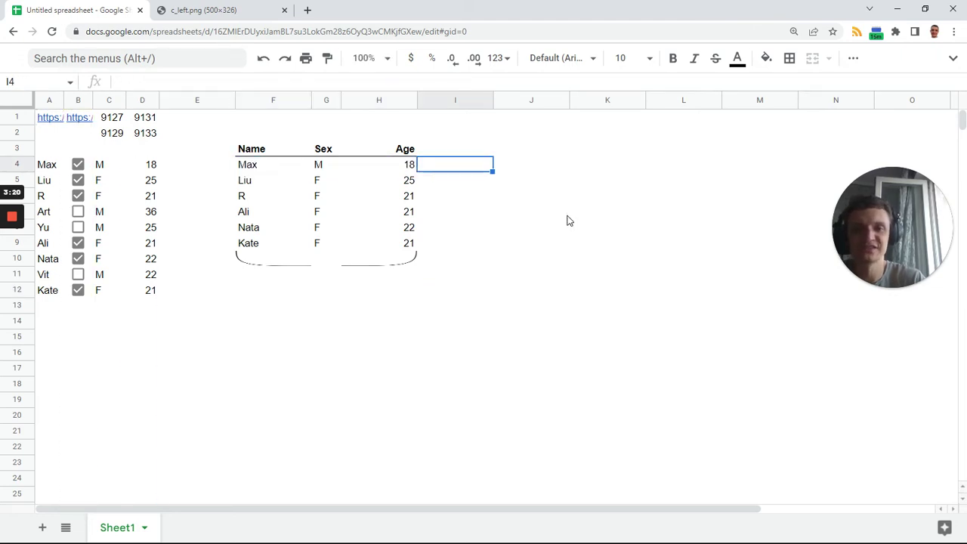
left_click(541, 167)
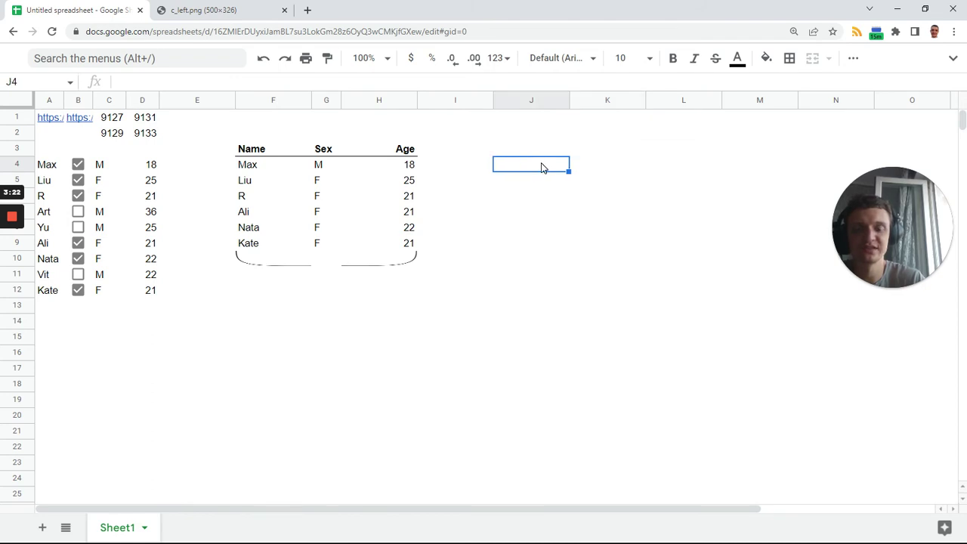
key("ctrl+v")
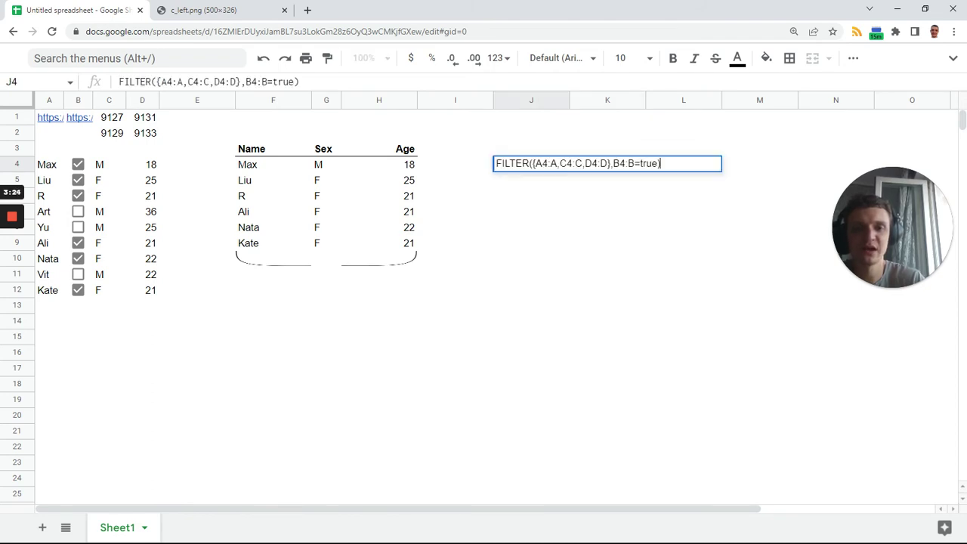
double_click(496, 168)
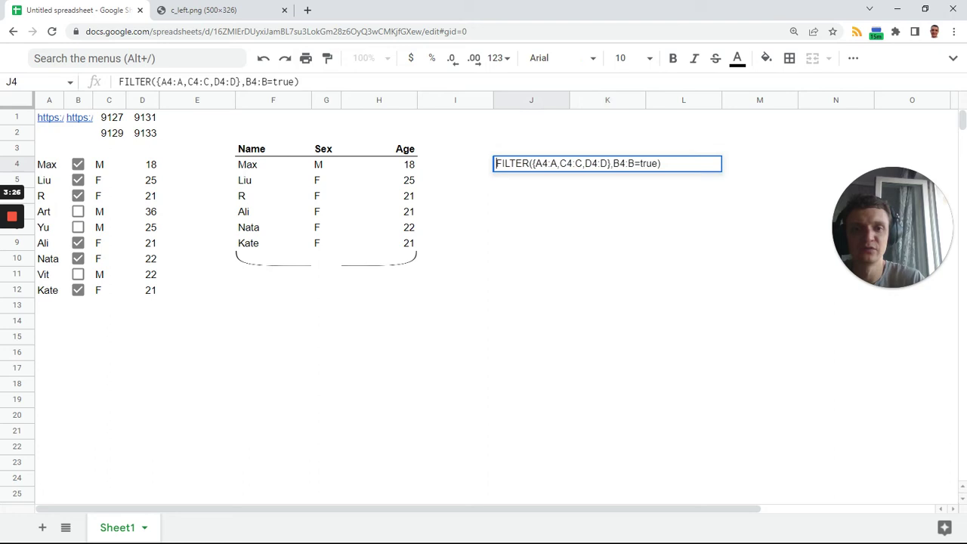
type("=")
key("Tab")
left_click(501, 165)
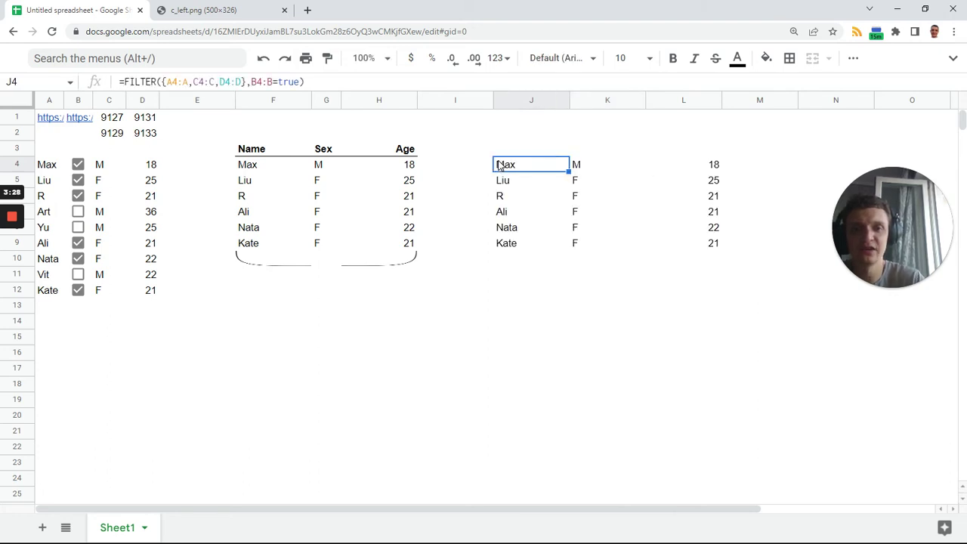
Narrow column K and copy the Name/Sex/Age headers from F3:H3 into J3:L3.
left_click_drag(647, 104, 605, 104)
left_click_drag(276, 151, 412, 150)
key("ctrl+c")
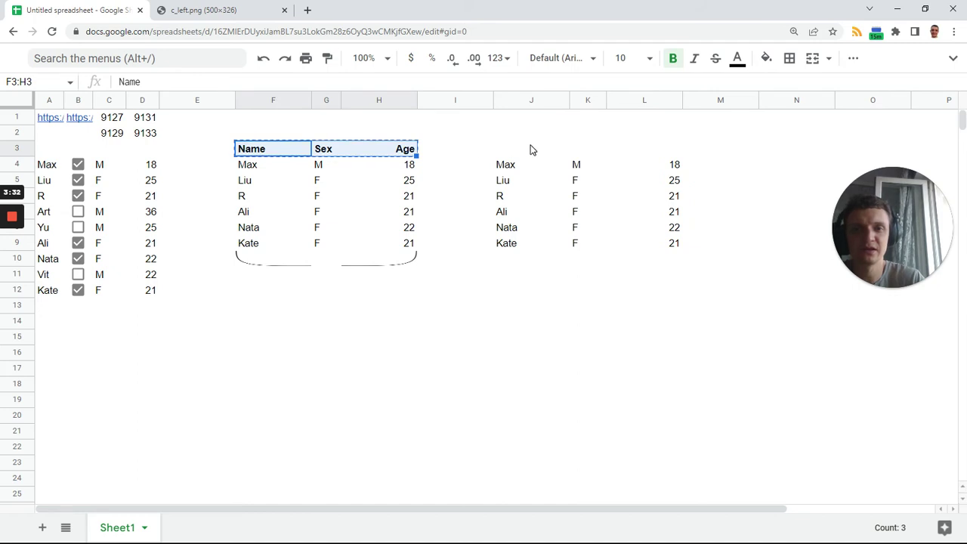
left_click(532, 149)
key("ctrl+v")
left_click(621, 310)
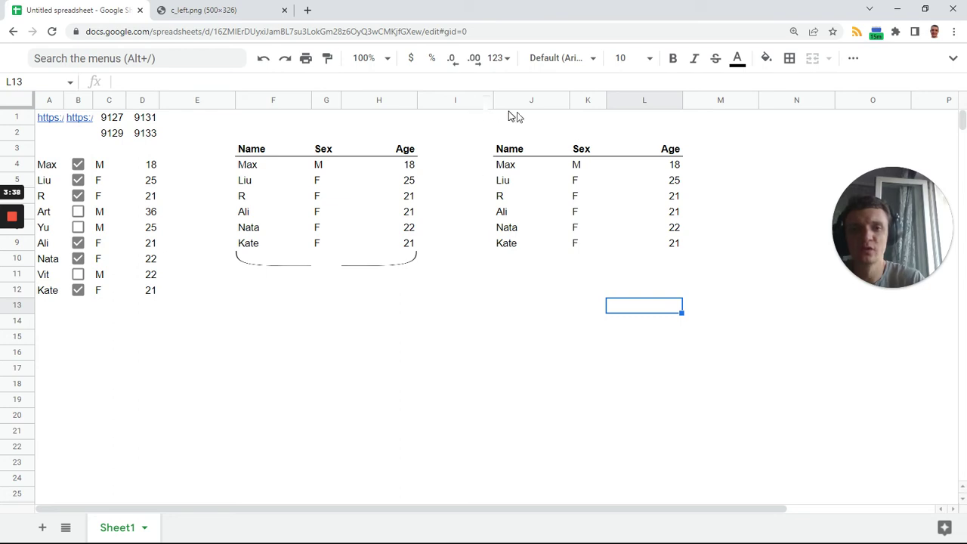
Change the horizontal alignment of the gap column I.
left_click(468, 99)
left_click(854, 59)
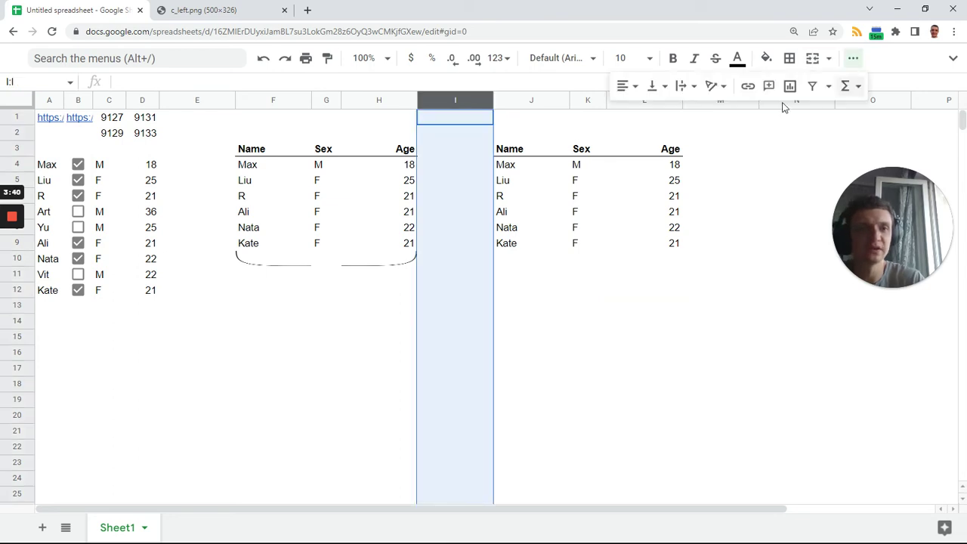
left_click(634, 88)
left_click(660, 111)
left_click(853, 58)
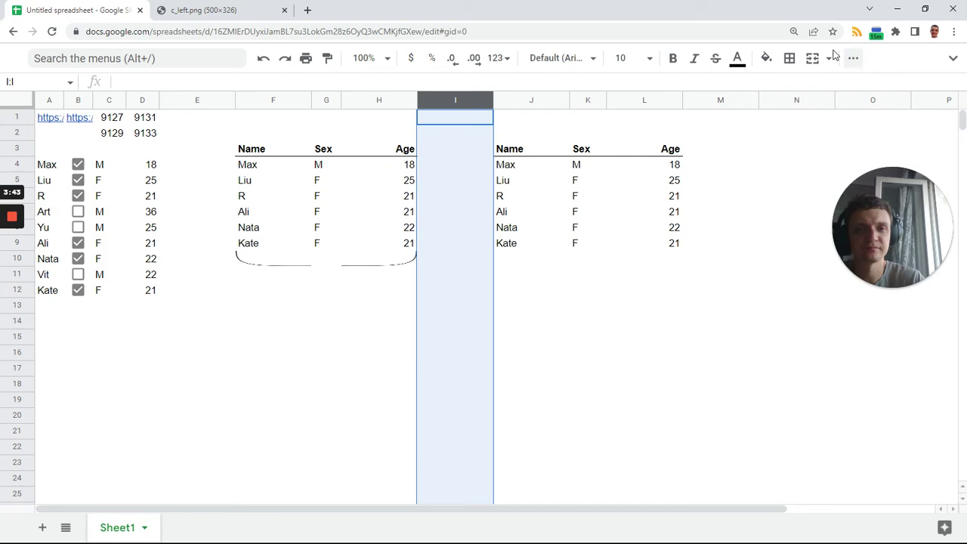
left_click(597, 290)
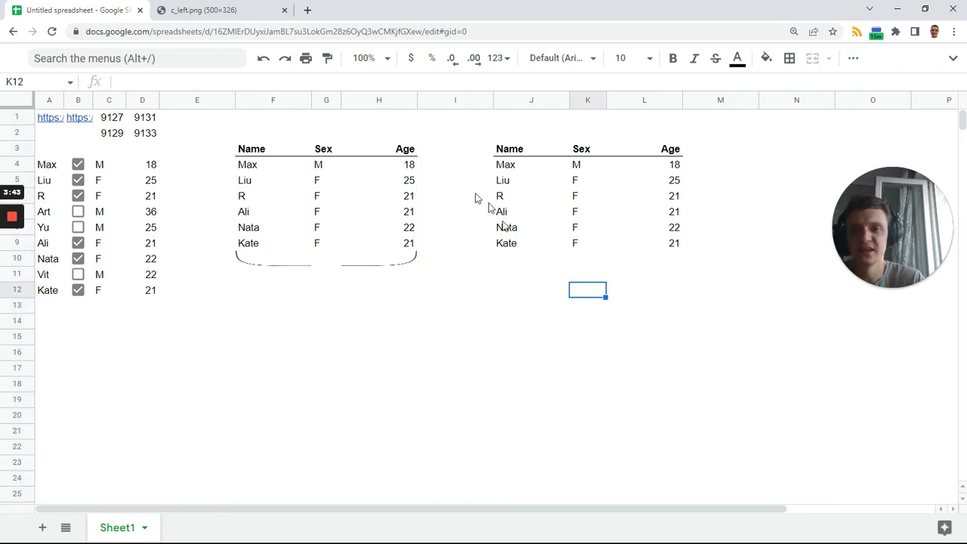
Enter =COUNTA(J4:J) in J1 to count the second table's names.
left_click(540, 124)
type("=")
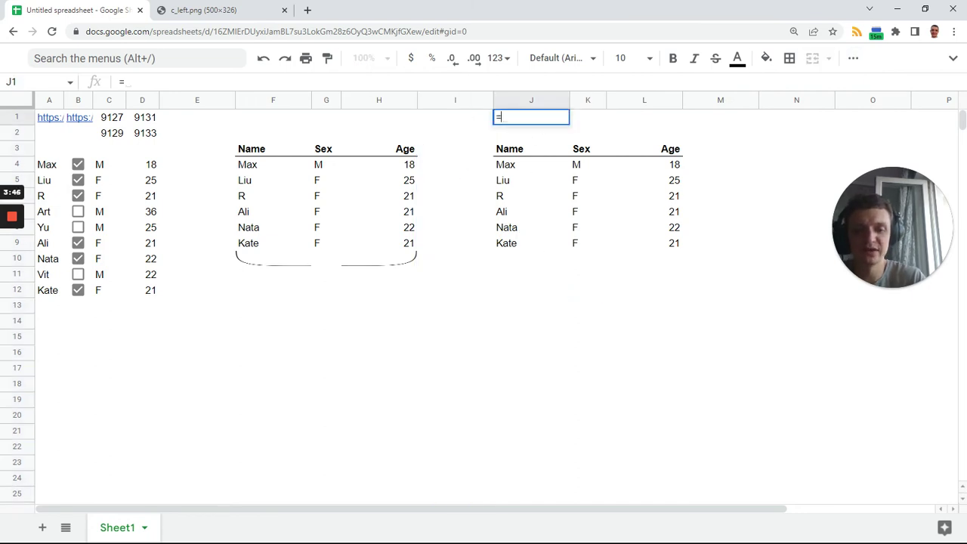
type("cou")
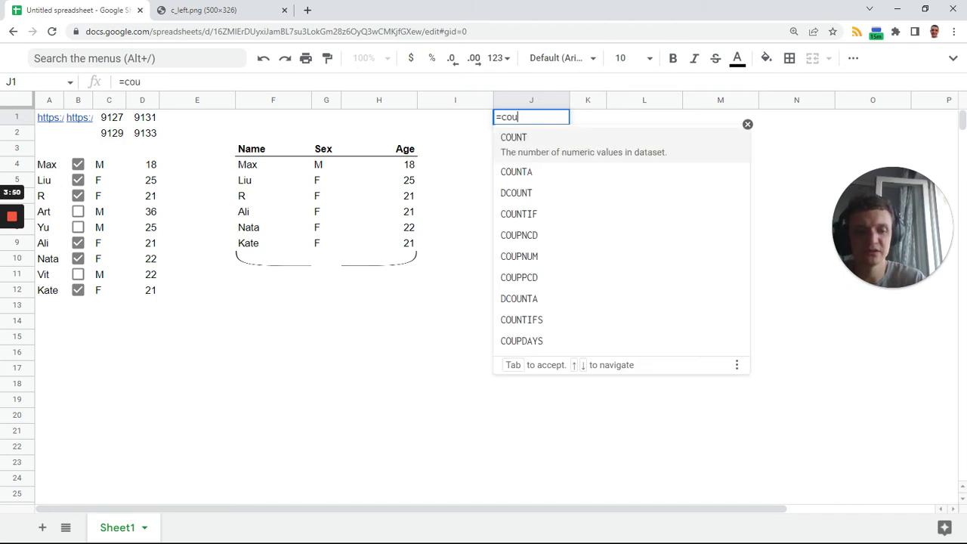
key("Down")
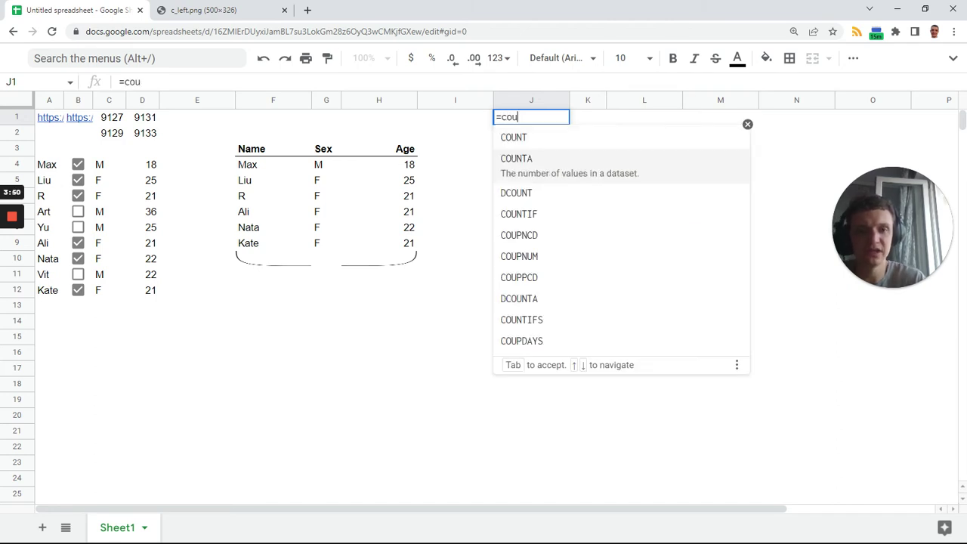
key("Tab")
left_click_drag(515, 170, 514, 205)
key("BackSpace")
key("Return")
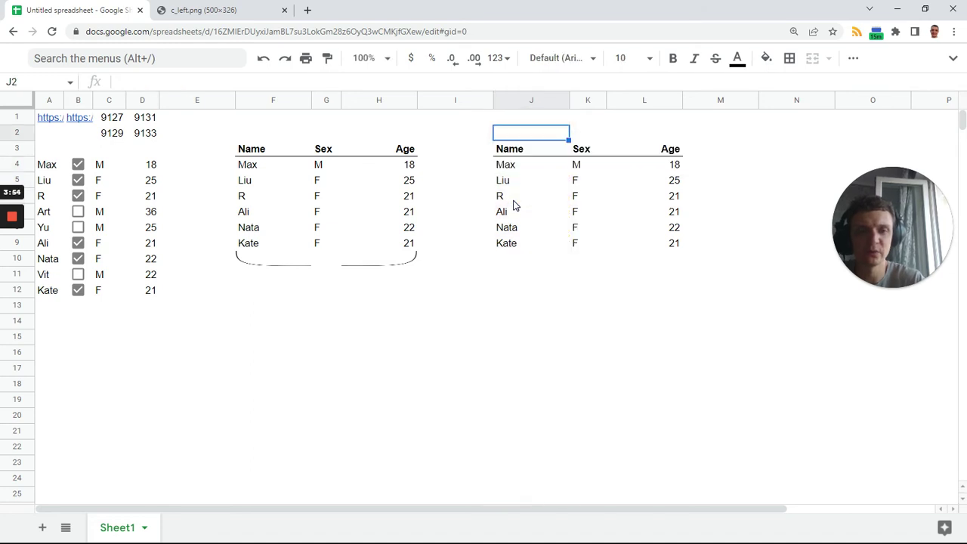
Toggle Vit's and Art's checkboxes, leaving Vit ticked and Art unticked.
left_click(79, 274)
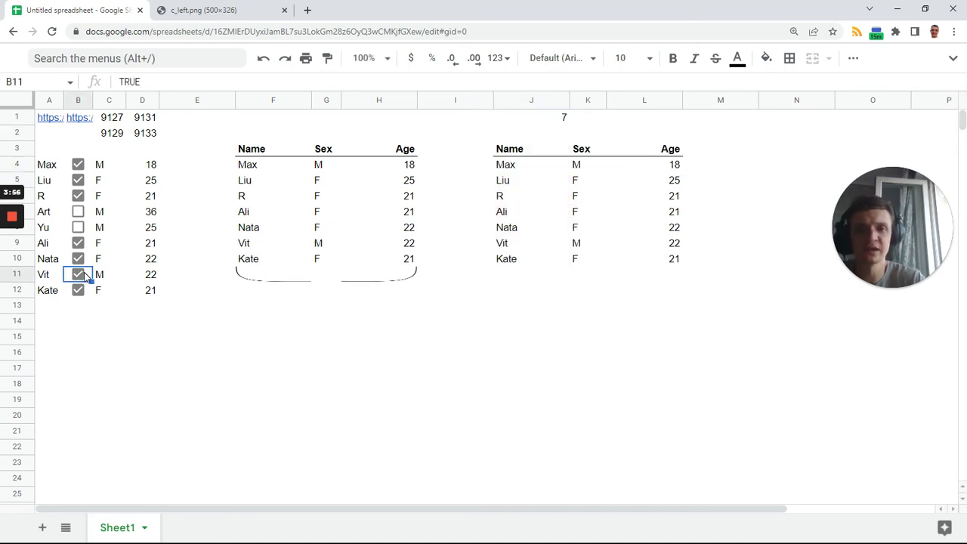
left_click(83, 275)
left_click(84, 275)
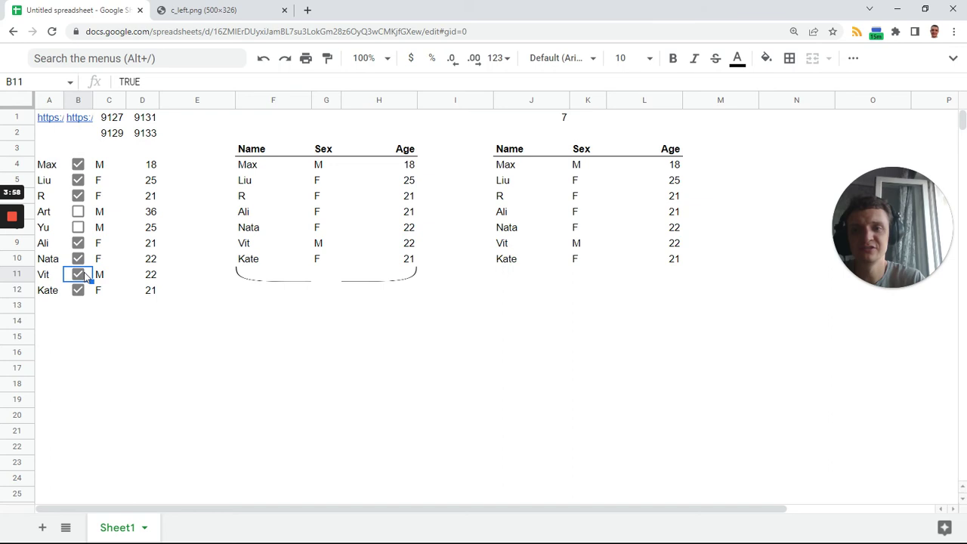
left_click(257, 281)
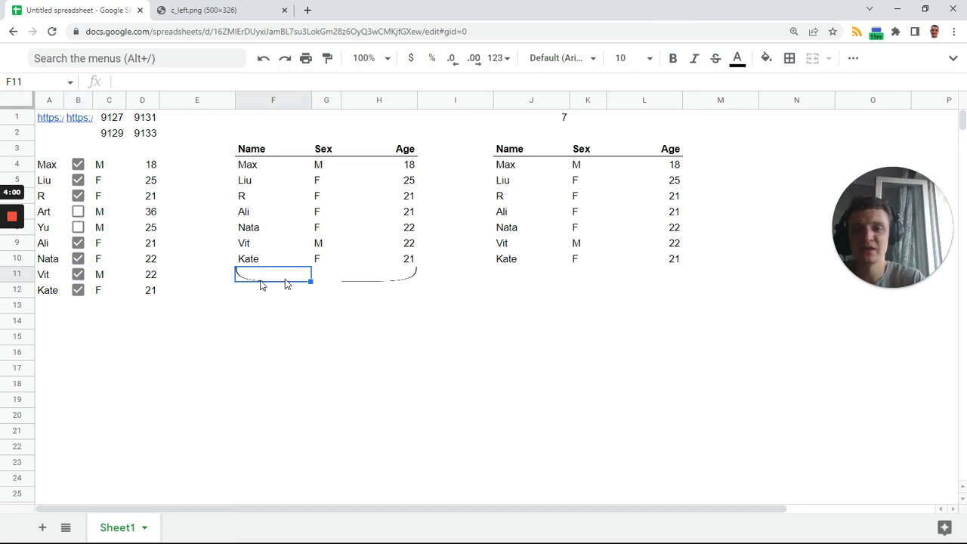
left_click(414, 278)
left_click(79, 213)
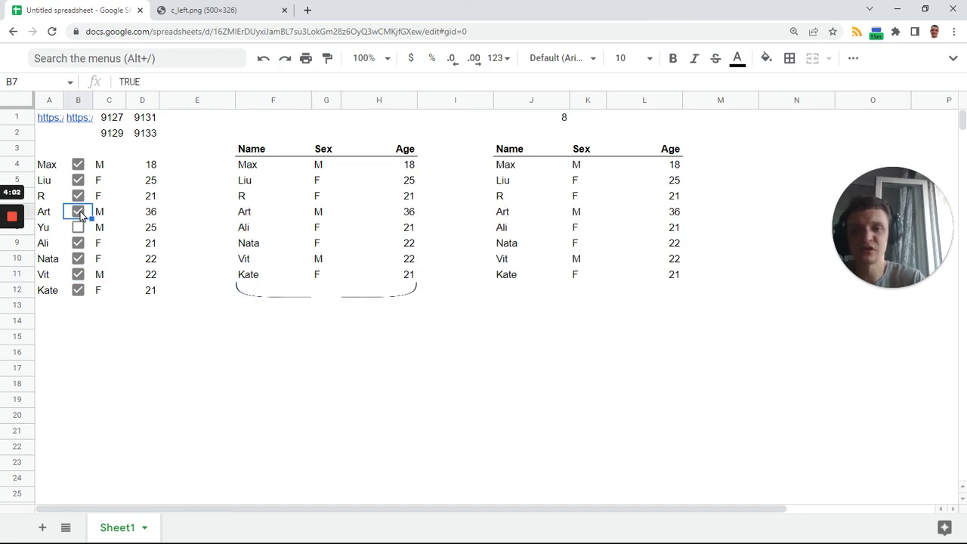
left_click(79, 213)
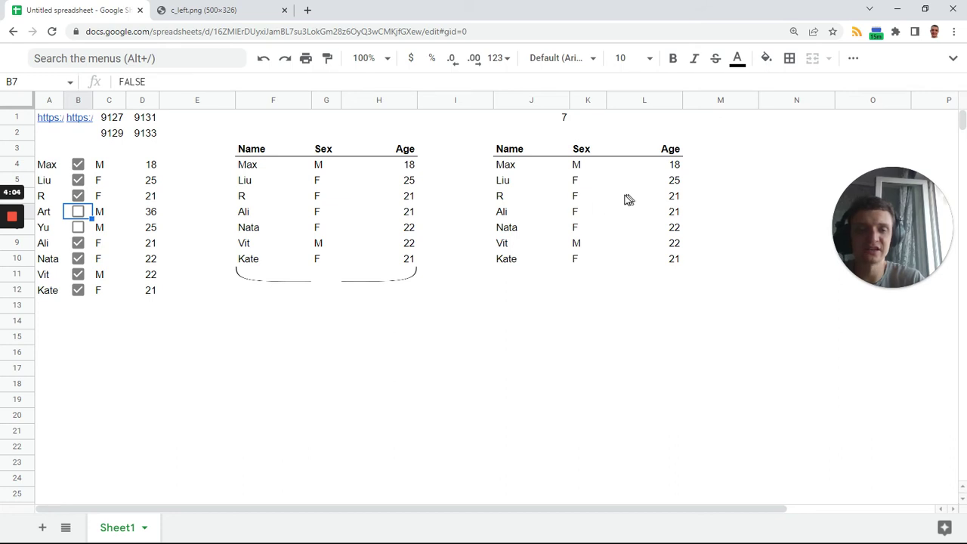
left_click(488, 170)
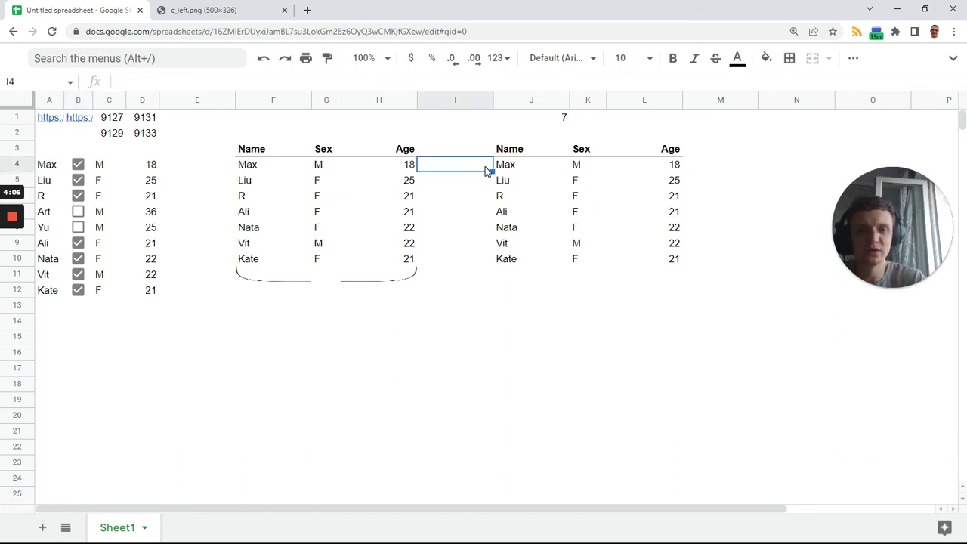
Insert an empty column to the right of column I and select J4.
left_click(464, 106)
right_click(459, 174)
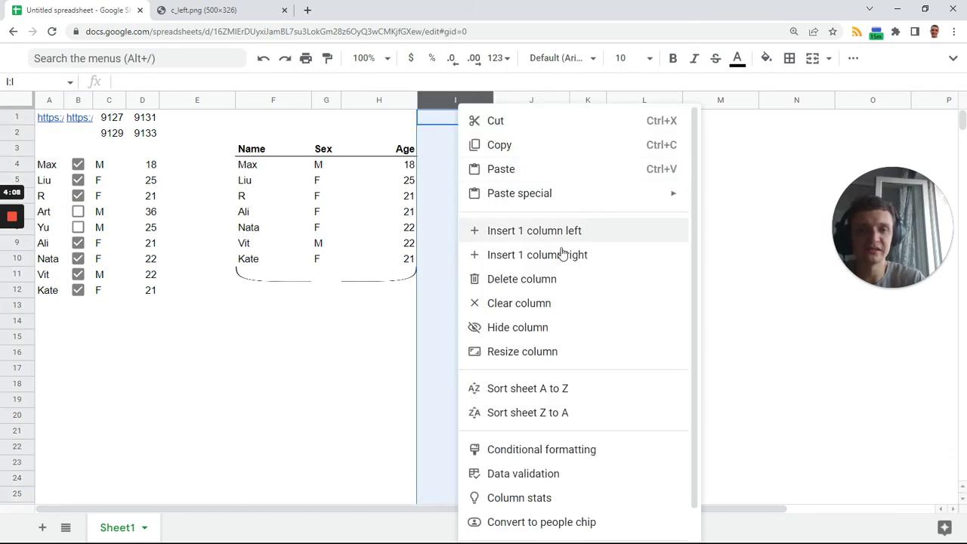
left_click(567, 261)
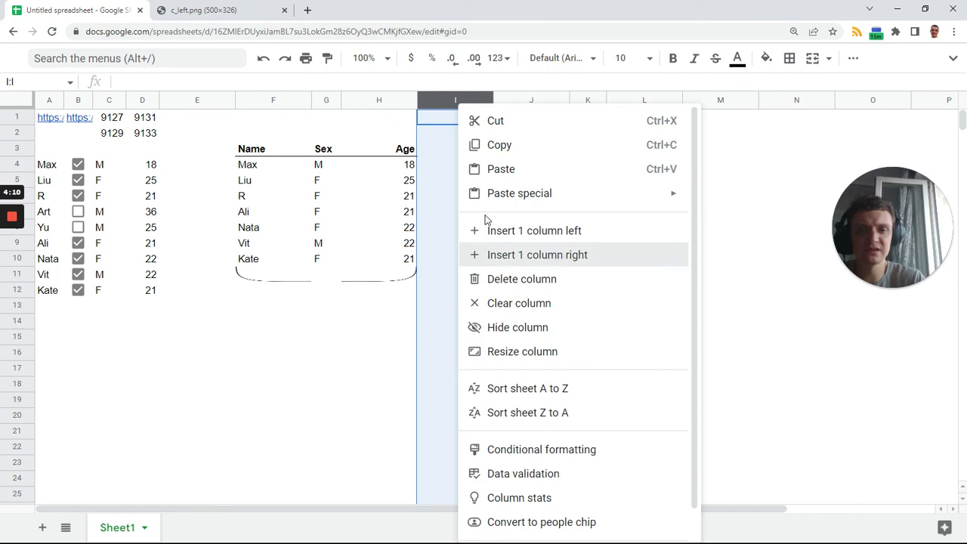
left_click(543, 166)
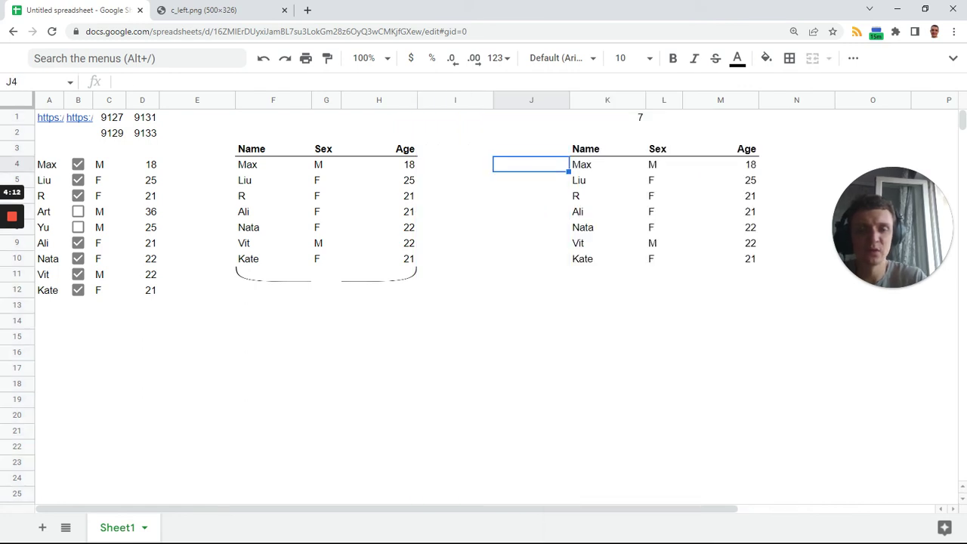
Begin J4's formula with INDEX, IF and SEQUENCE(K1) compared to K1.
type("=")
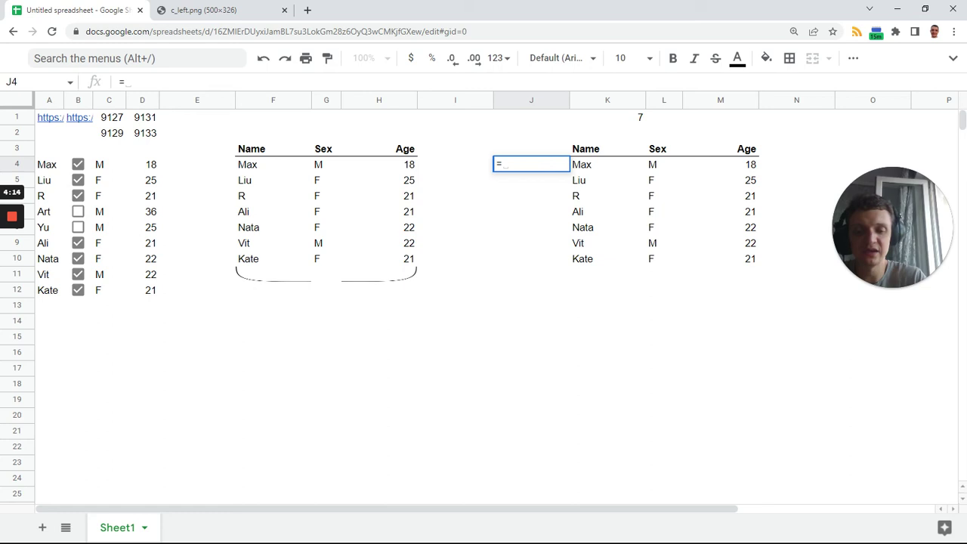
type("i")
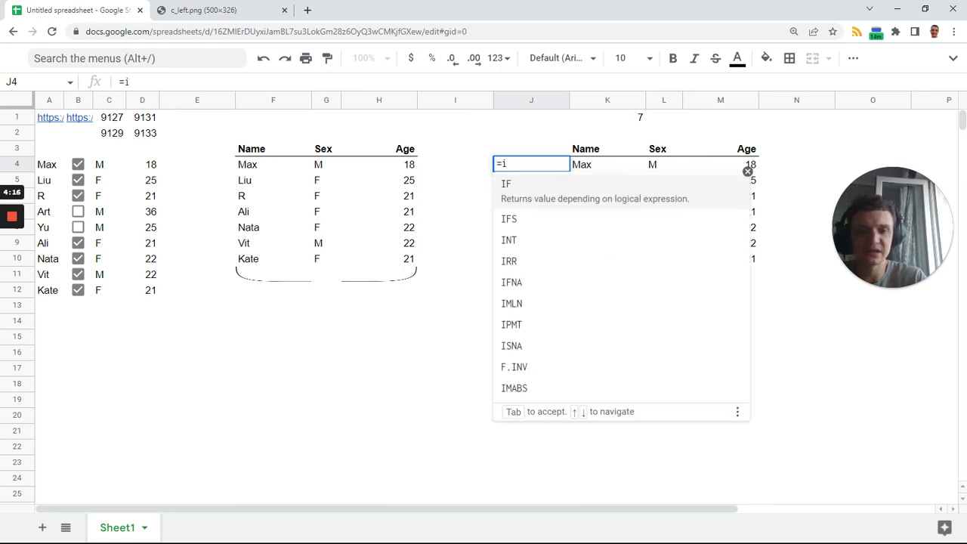
type("ndex")
key("Tab")
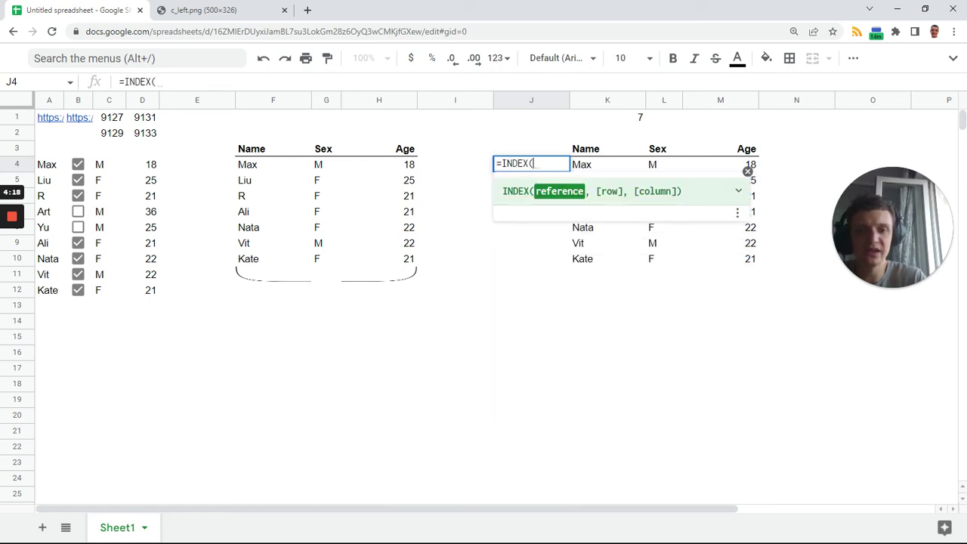
type("if")
key("Tab")
type("seq")
key("Tab")
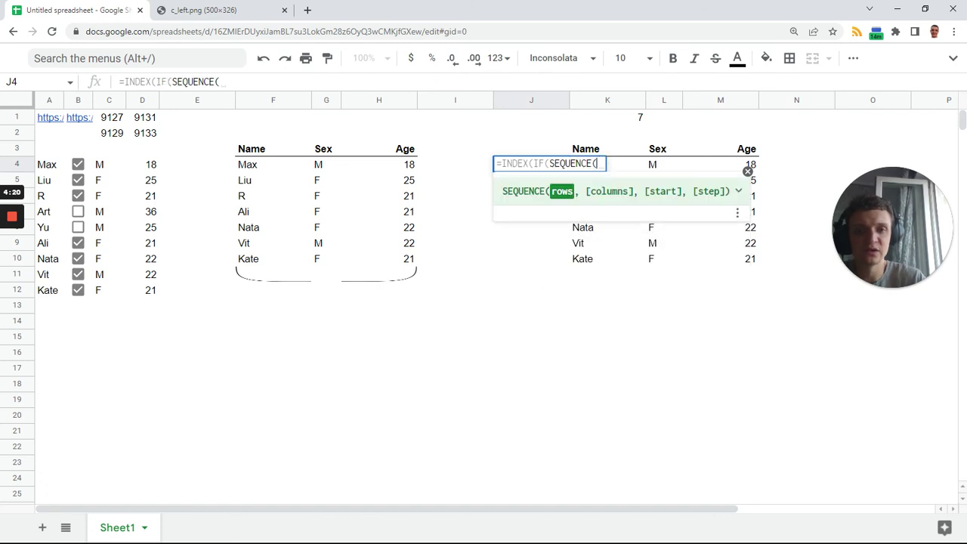
left_click(612, 120)
type(")=")
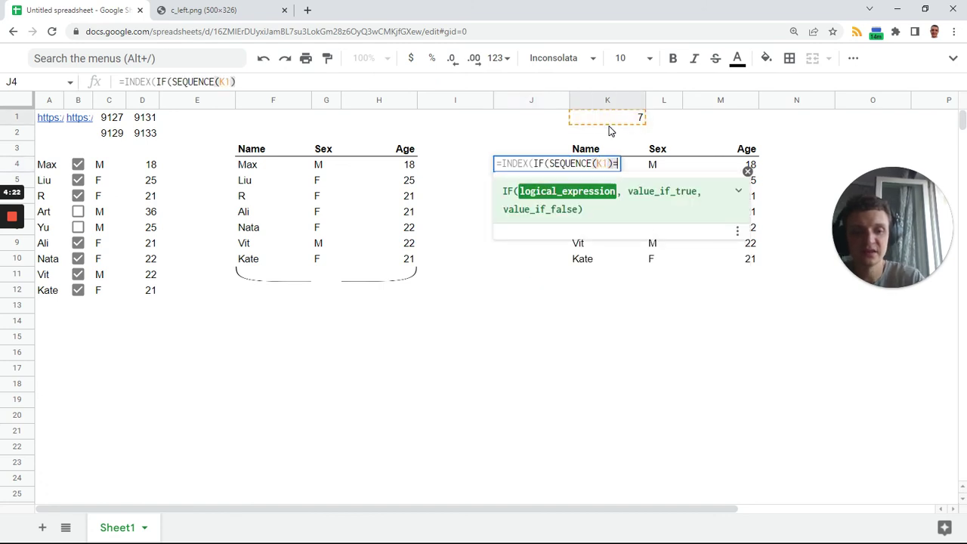
Complete the formula with K1 and CHAR(C2) as the result, and commit it.
left_click(609, 122)
type(",")
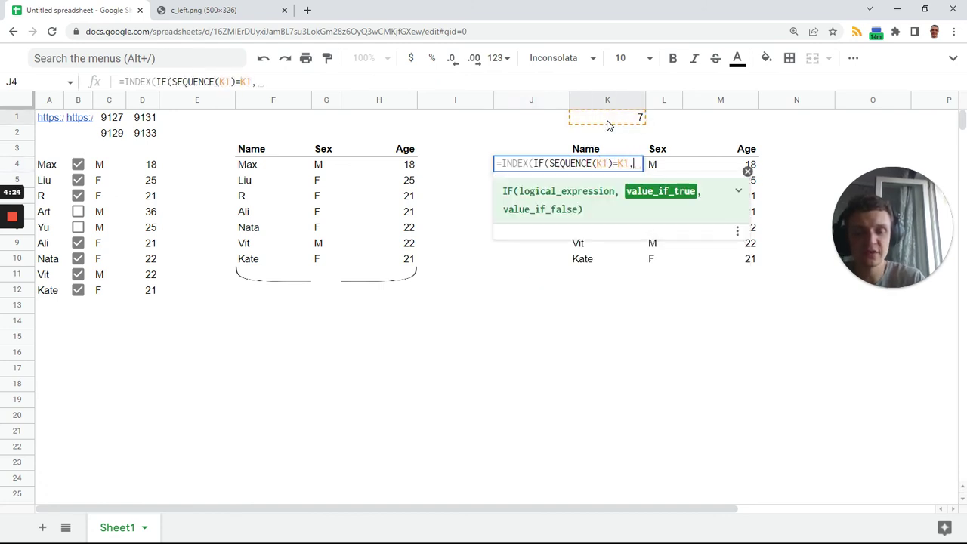
type("cha")
key("Tab")
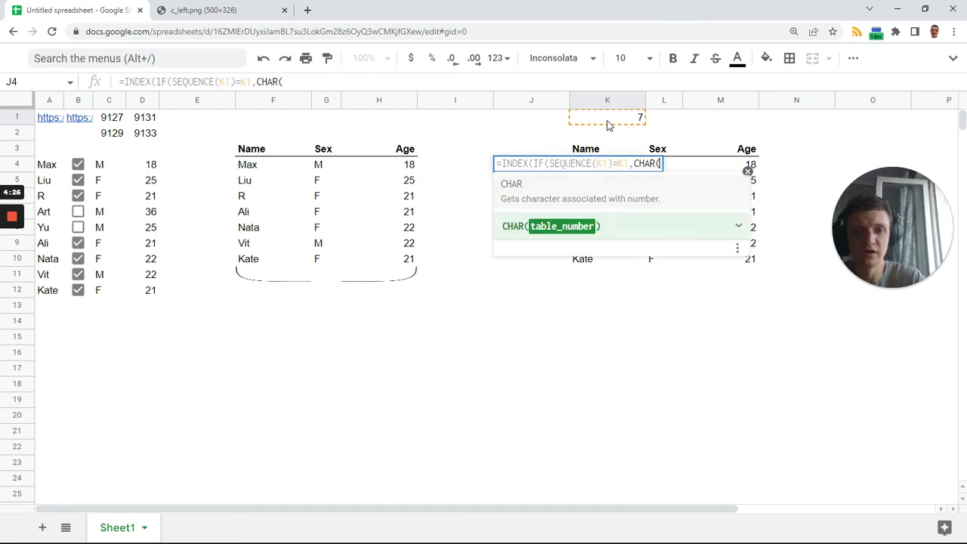
left_click(114, 141)
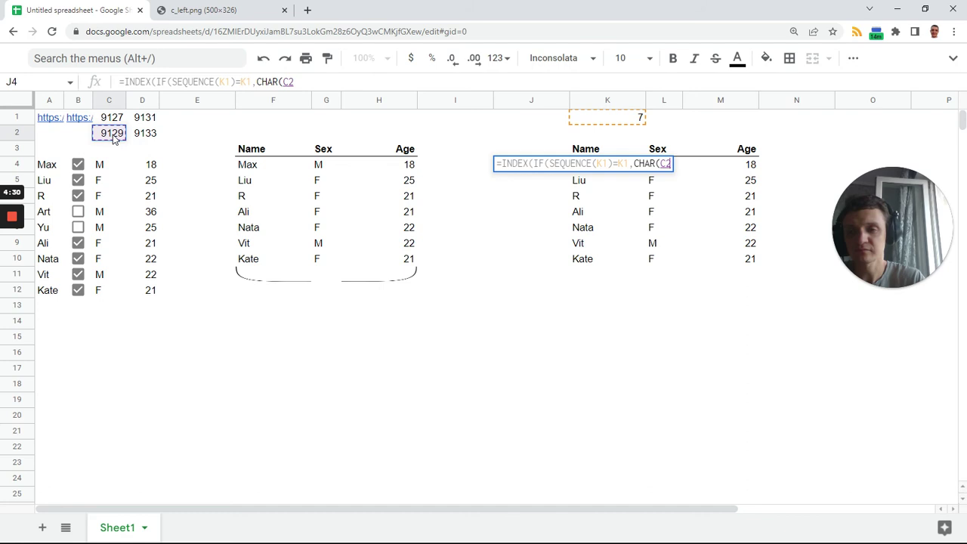
type("),")
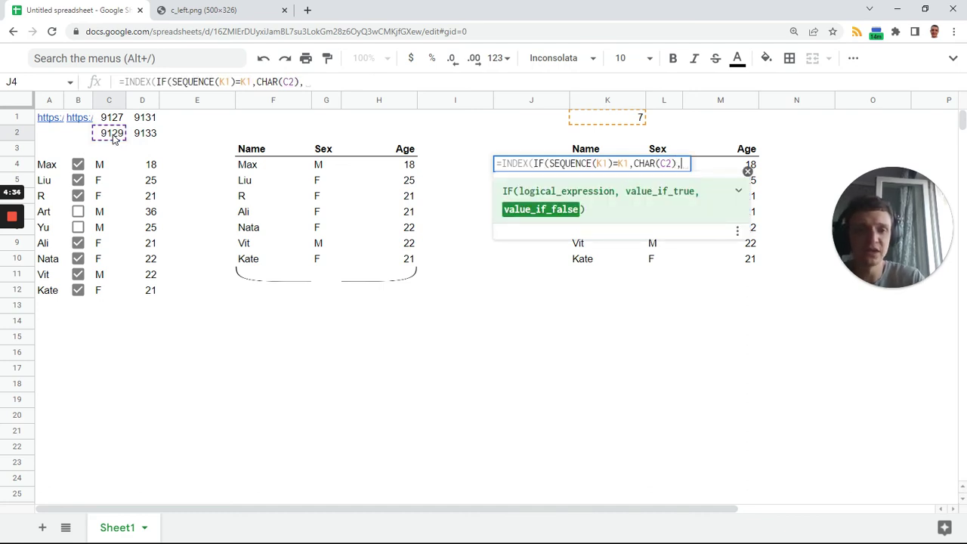
key("Return")
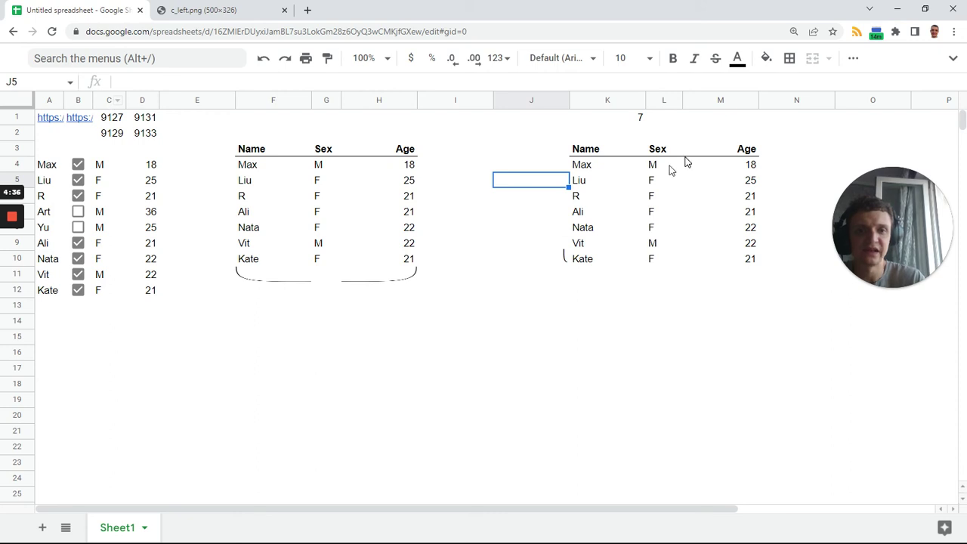
Check the row-10 bracket, then copy the corner formula from J4.
left_click(565, 259)
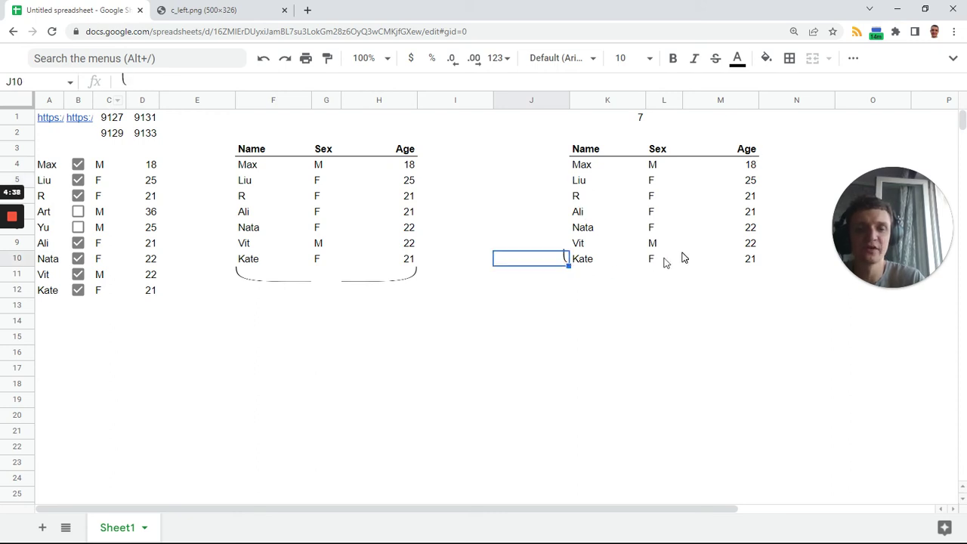
left_click(537, 170)
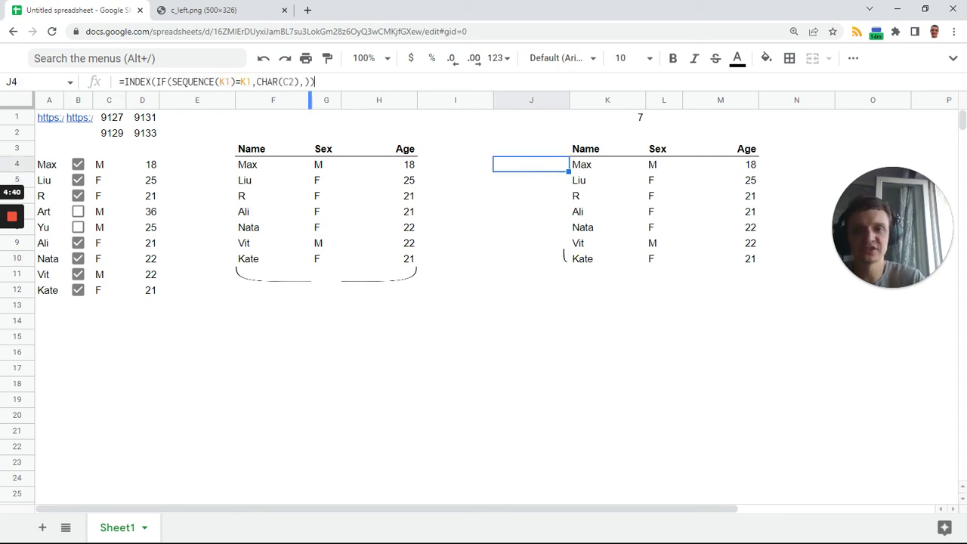
triple_click(310, 85)
key("ctrl+c")
key("Escape")
left_click(605, 164)
Paste J4's formula into N4, changing the C2 reference to D2 for the lower-right bracket.
left_click(766, 164)
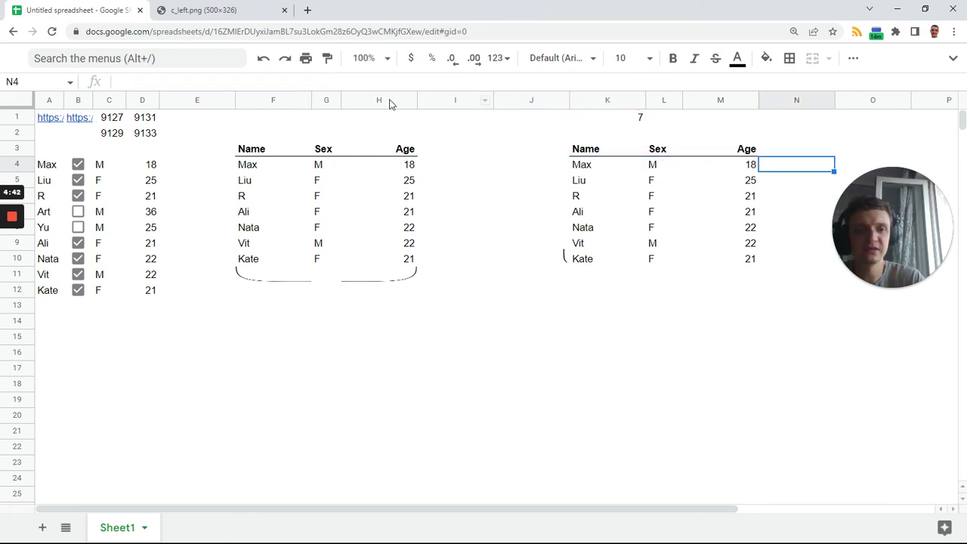
key("Return")
key("ctrl+v")
left_click(296, 82)
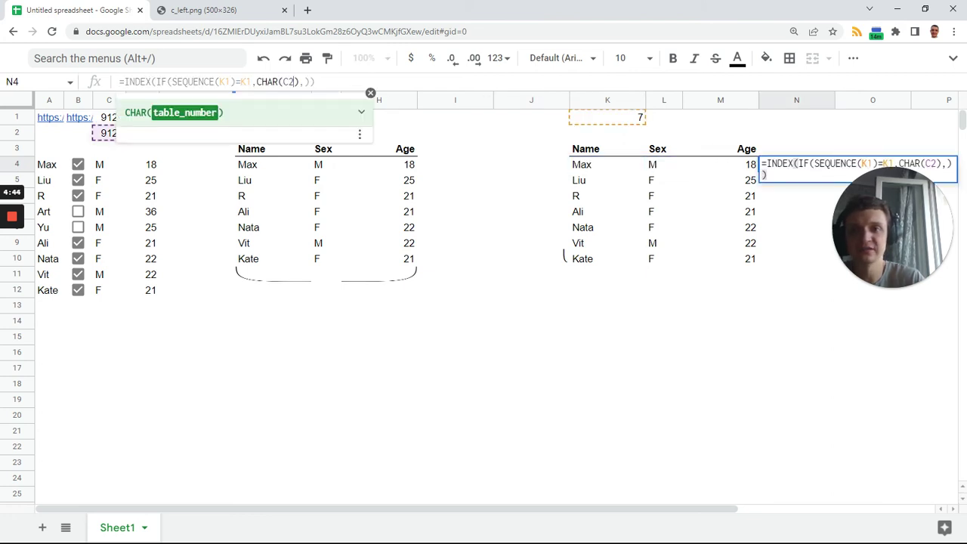
key("Left")
key("shift+Left")
type("D")
key("Tab")
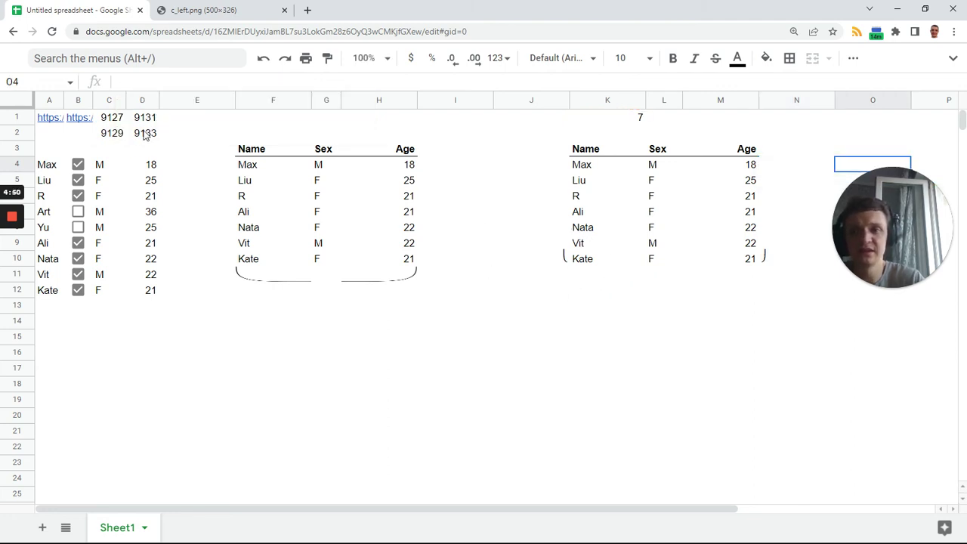
Enter =CHAR(...) formulas in J3 and N3 for the top-left and top-right brackets.
left_click(544, 155)
type("=")
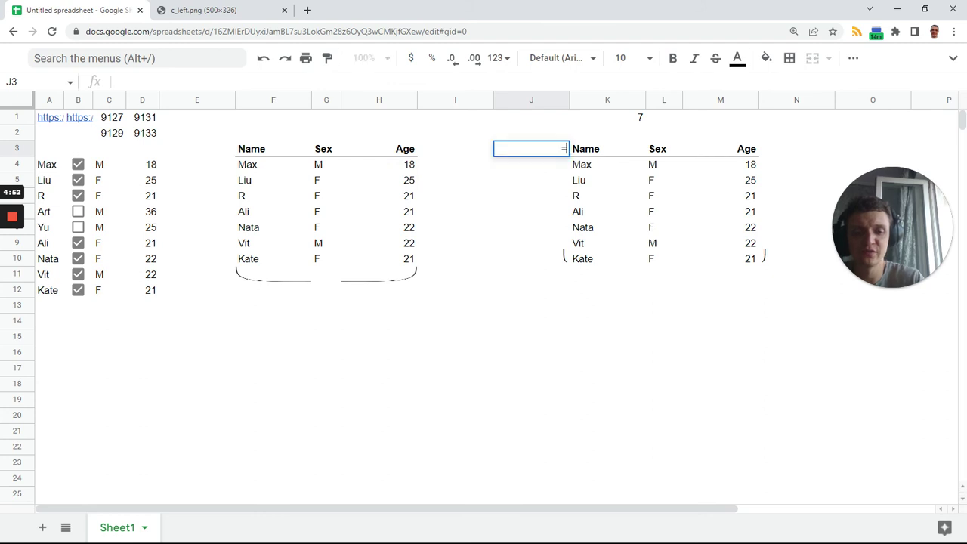
type("ch")
key("Tab")
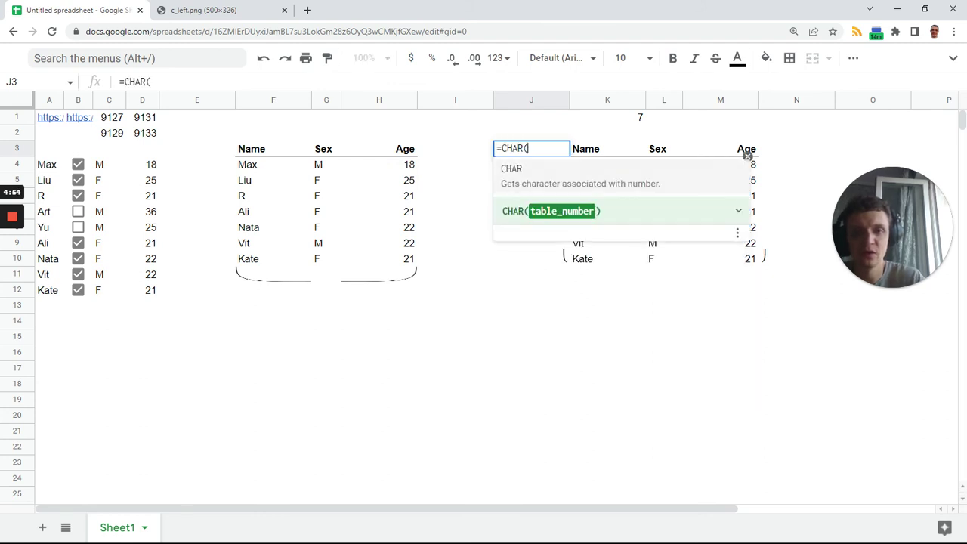
key("Escape")
key("Right")
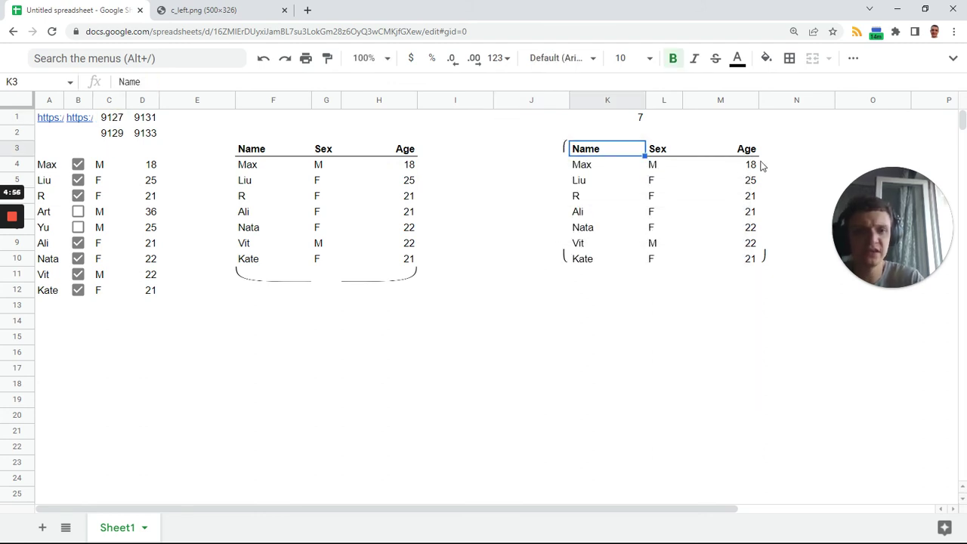
left_click(774, 155)
type("=char")
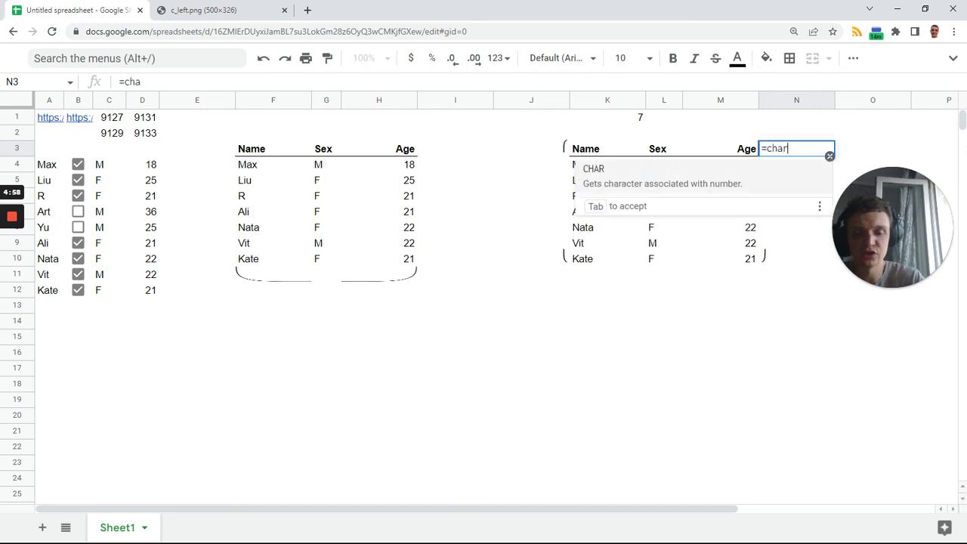
key("Tab")
key("Escape")
key("Right")
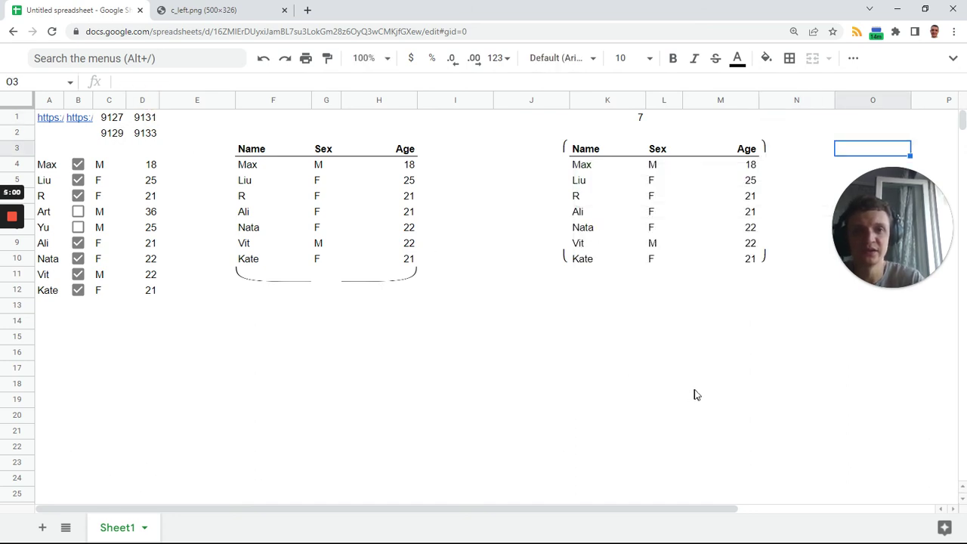
left_click(696, 387)
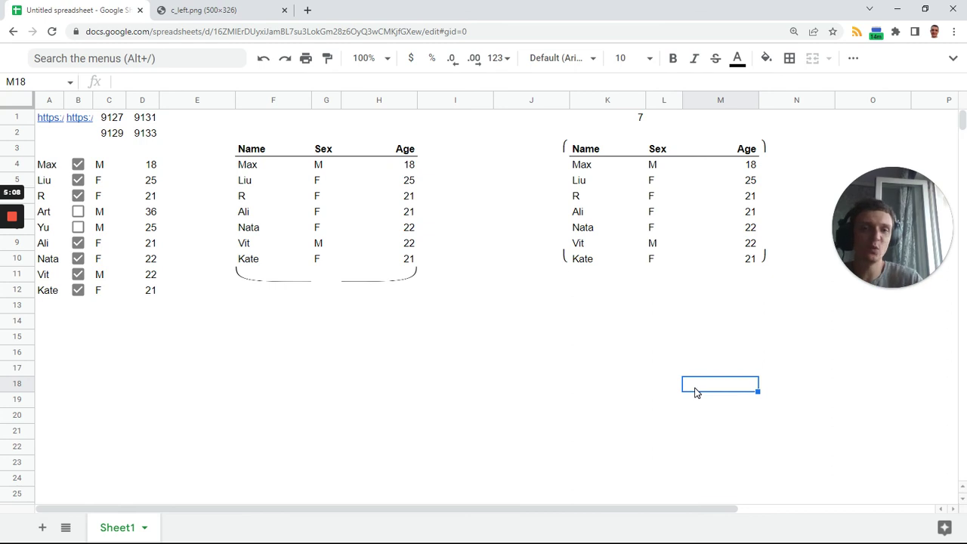
left_click(560, 151)
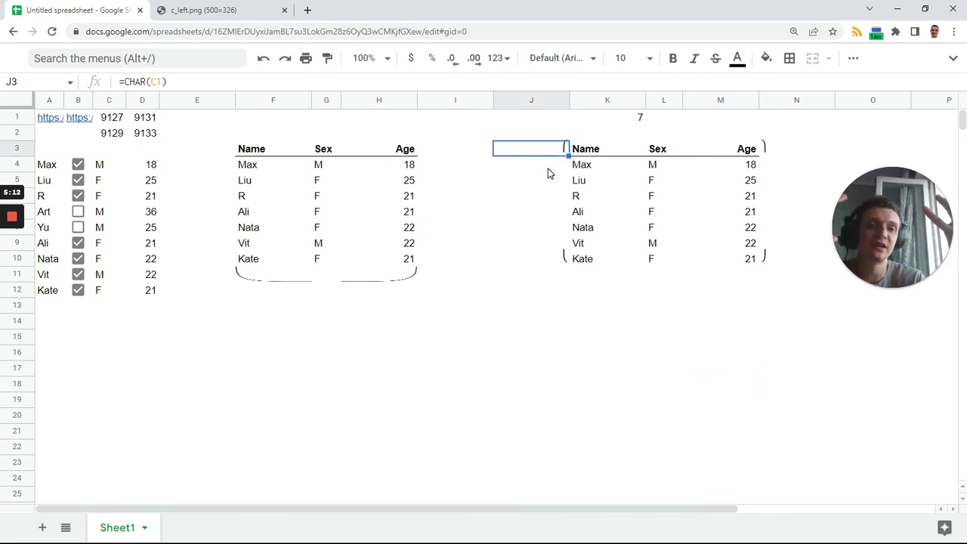
left_click(547, 180)
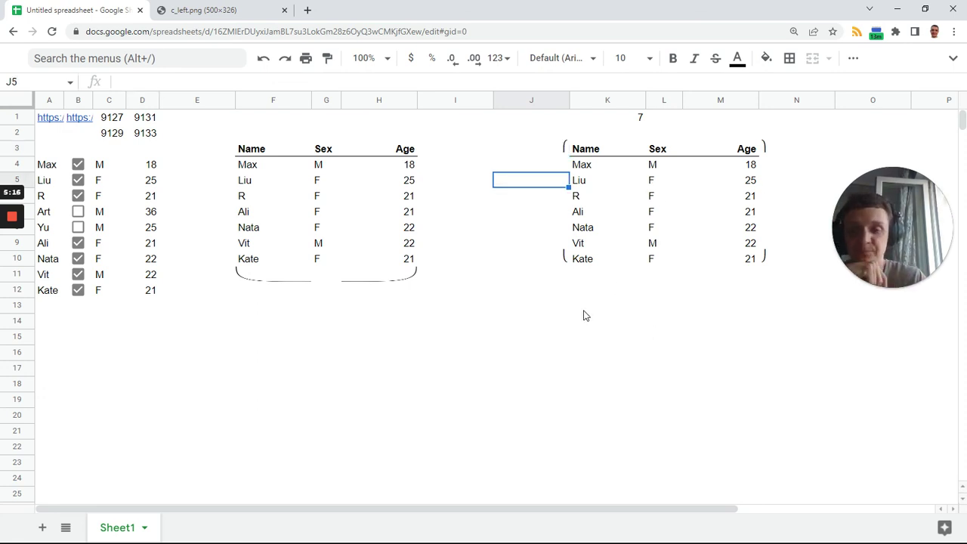
left_click(251, 279)
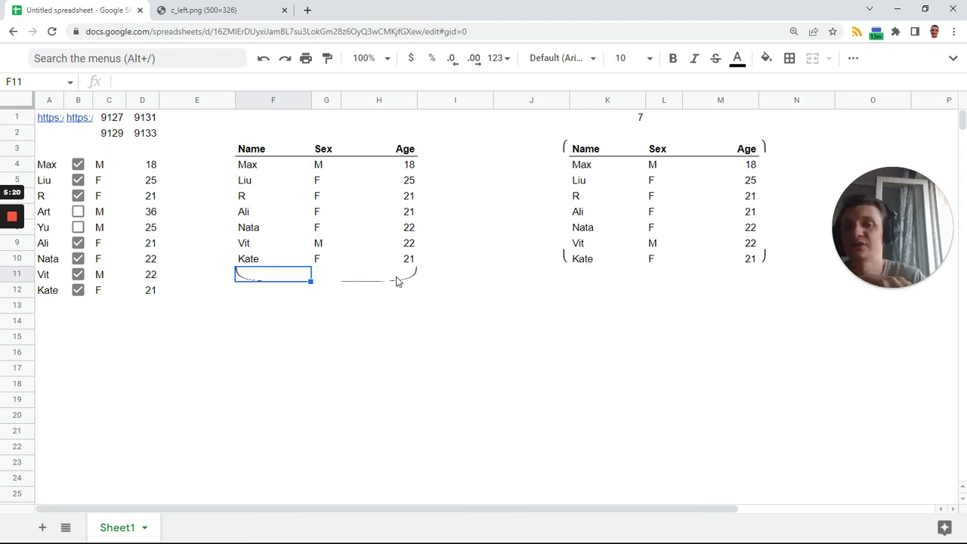
left_click(395, 279)
left_click(268, 277)
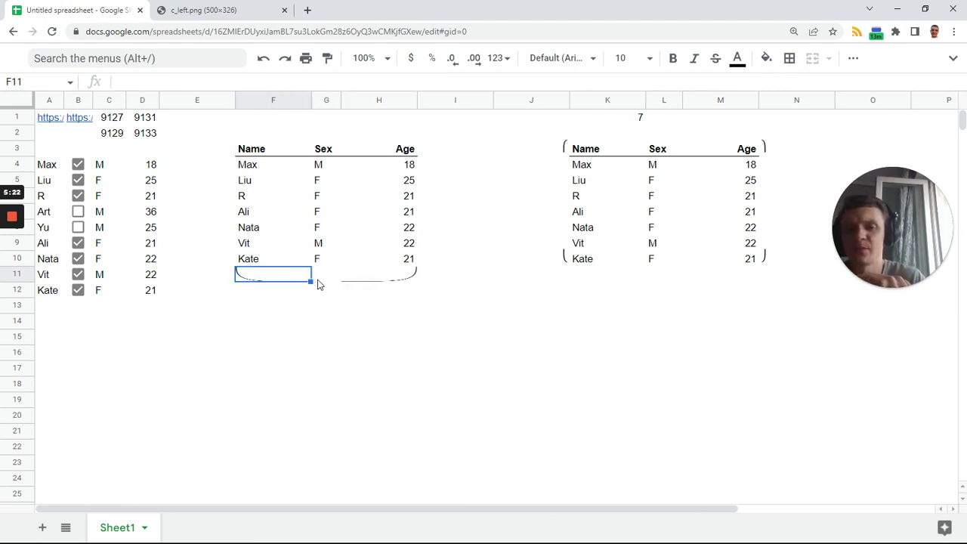
left_click(401, 276)
left_click(320, 307)
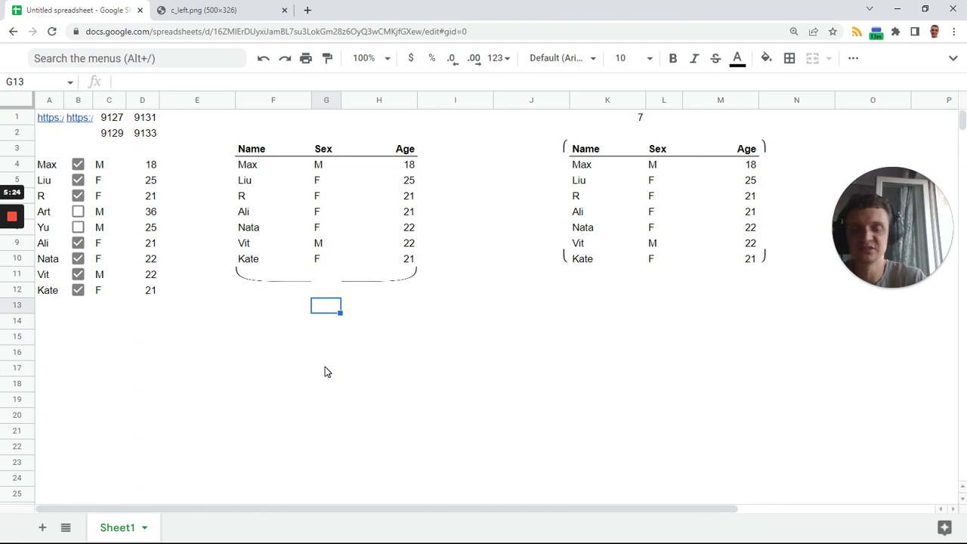